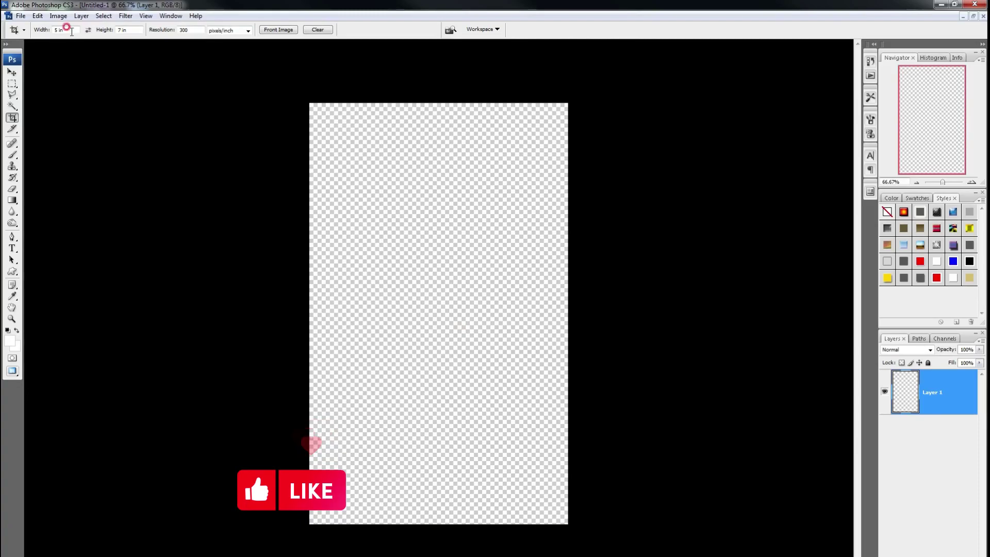
Set the crop to 36 × 12 inches at 200 ppi
text(6)
key(Tab)
text(12)
key(Tab)
text(1)
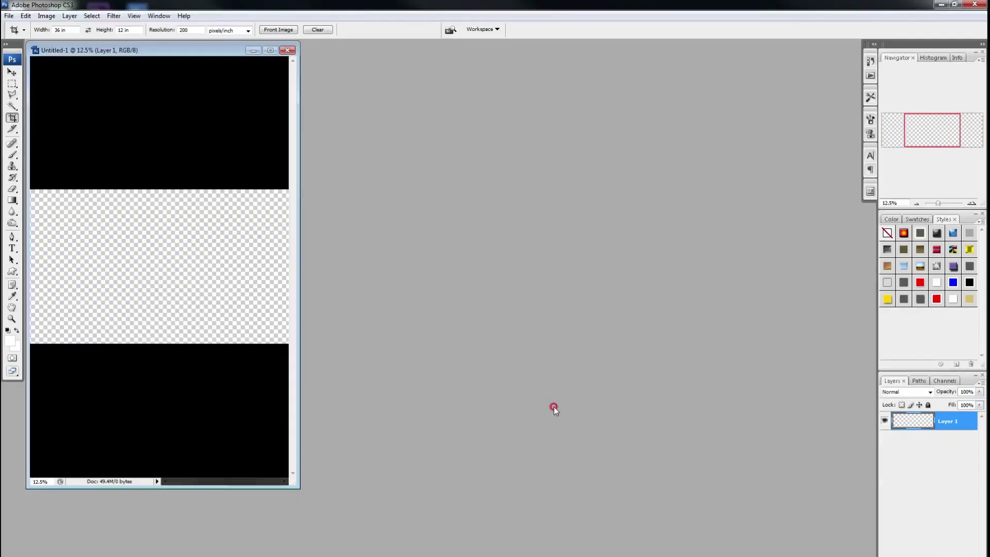
Duplicate the document, close the original without saving, and change the screen mode
right_click(212, 51)
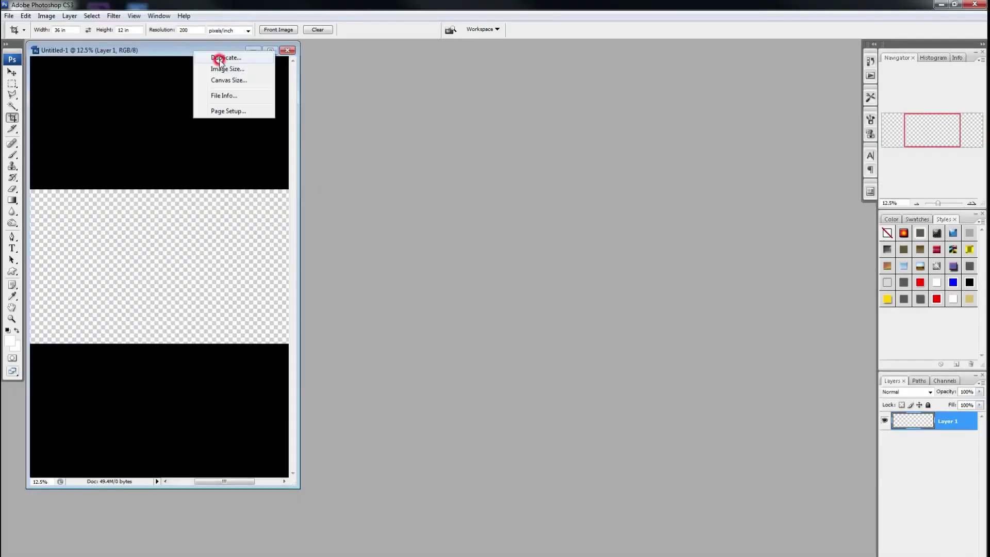
click(221, 60)
click(496, 325)
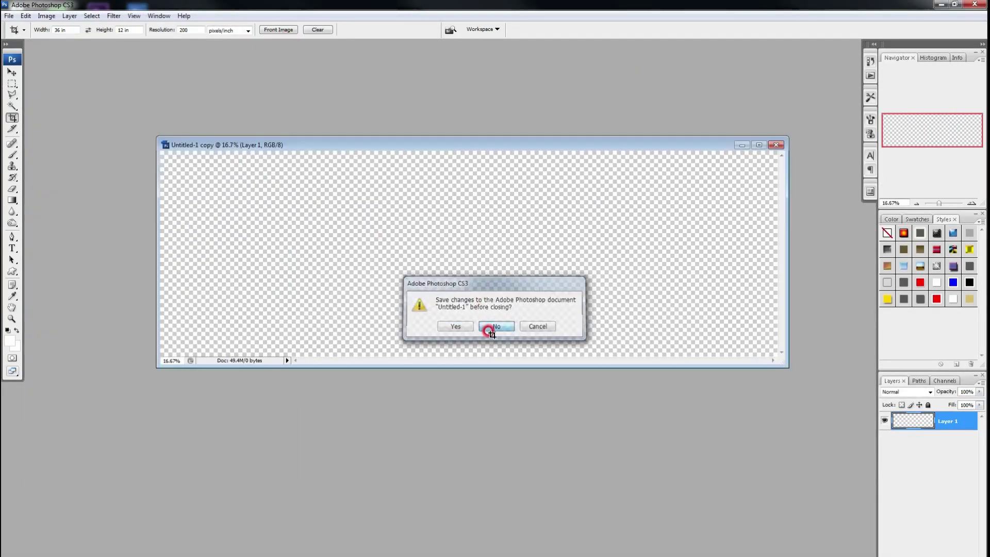
key(f)
key(v)
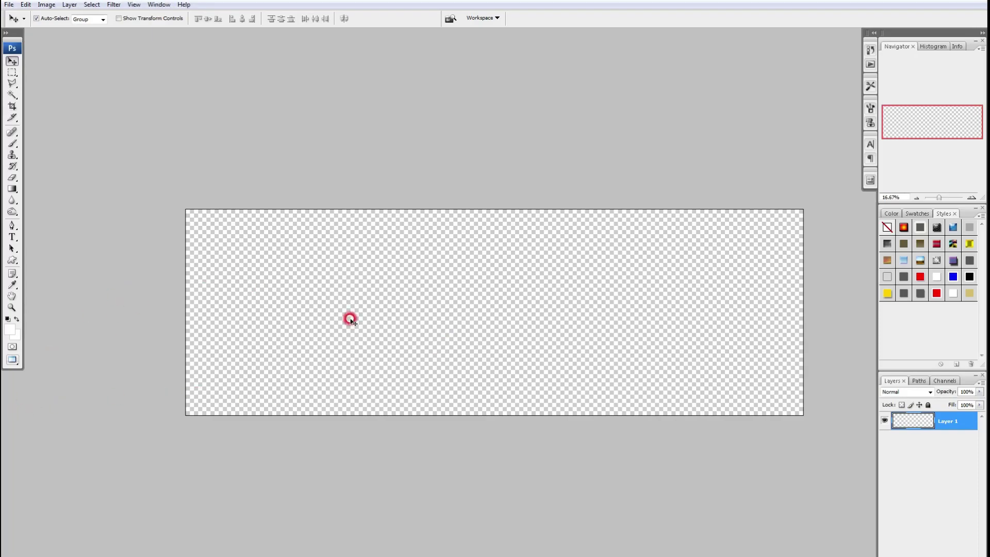
Place a vertical guide at the 18-inch centre using the rulers, then hide them
key(ctrl+r)
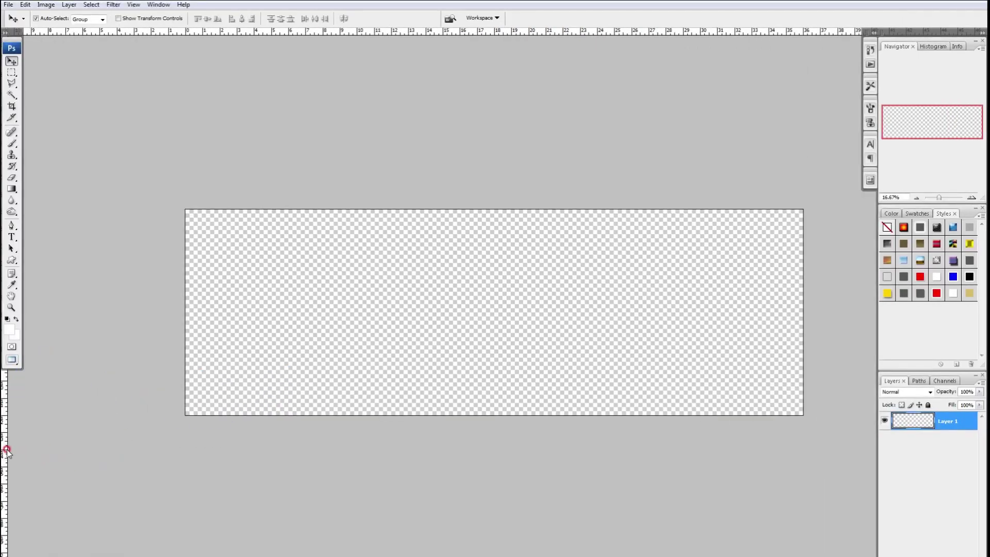
drag(6, 451, 494, 451)
click(516, 305)
key(ctrl+r)
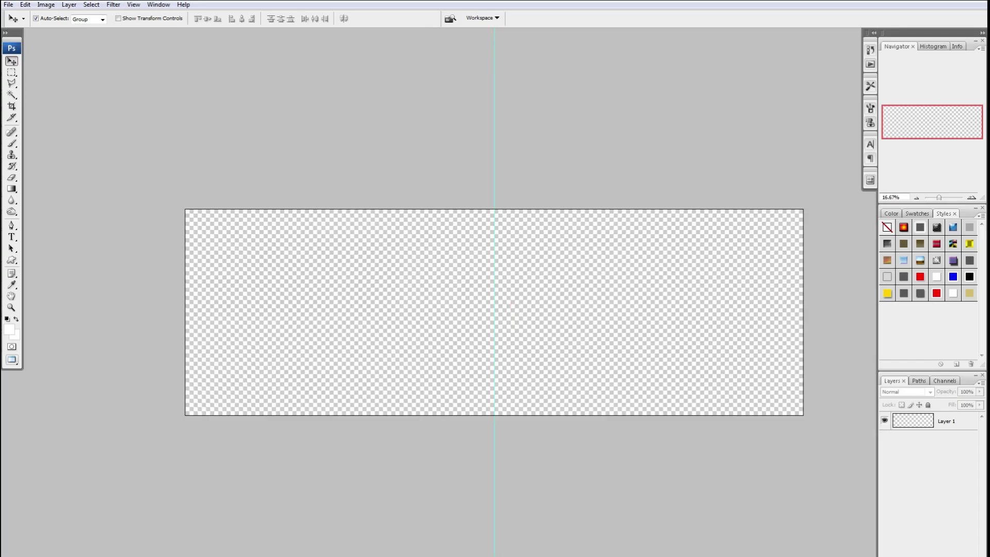
Add a new layer and set the gradient's left stop to dark brown
click(930, 554)
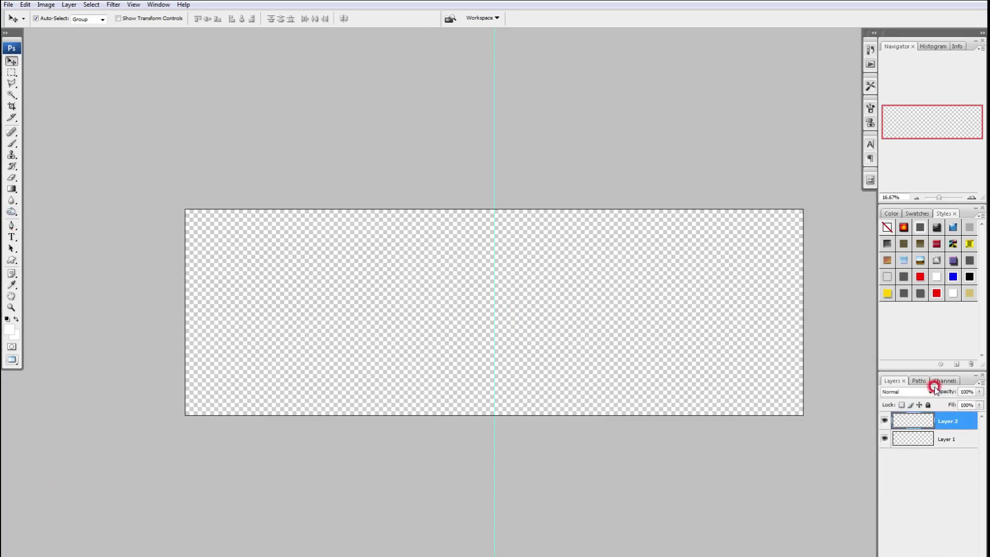
click(24, 186)
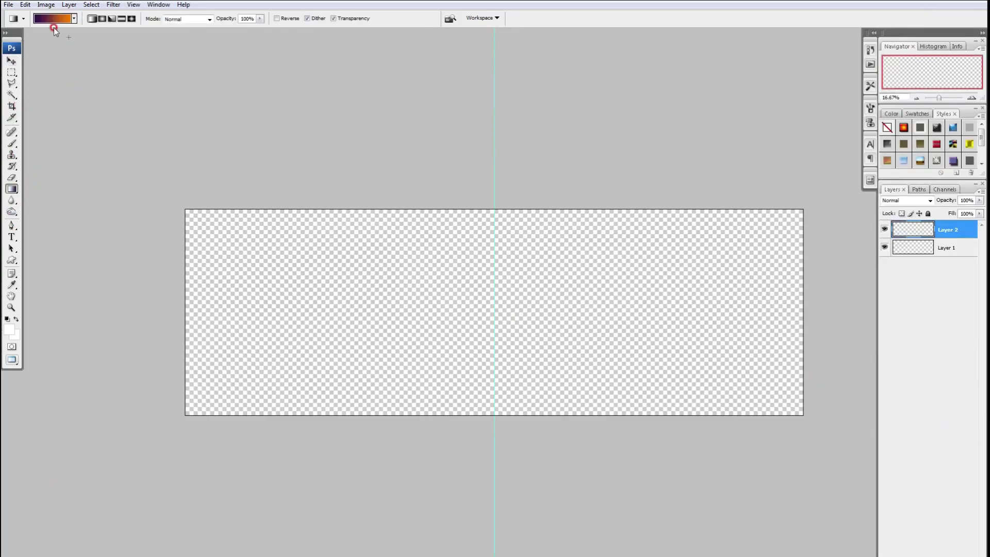
click(41, 19)
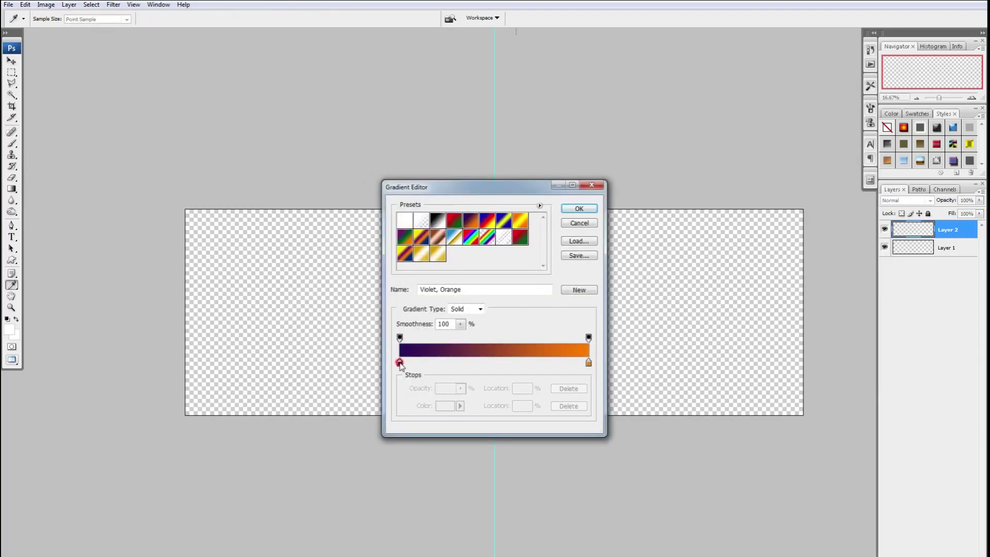
double_click(400, 362)
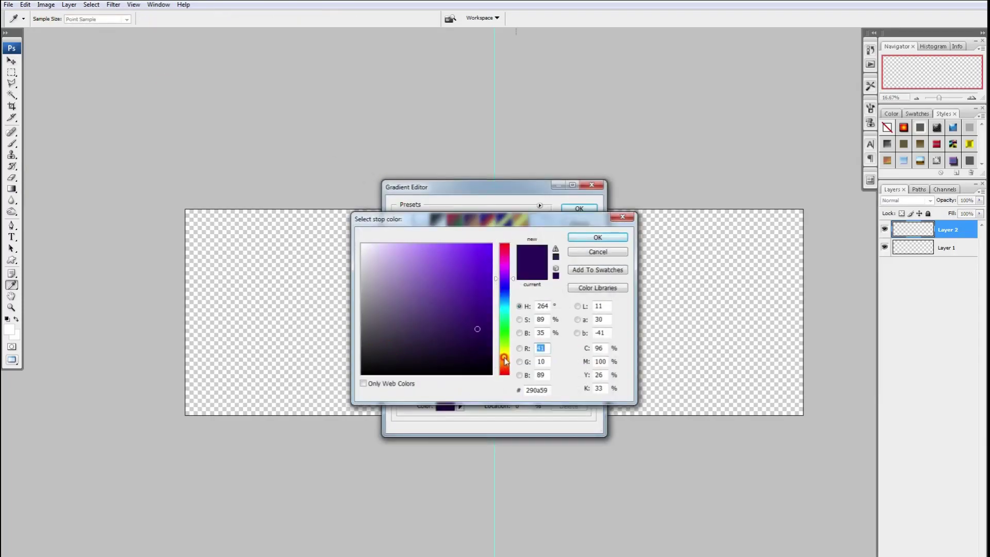
drag(504, 360, 506, 367)
drag(478, 318, 488, 293)
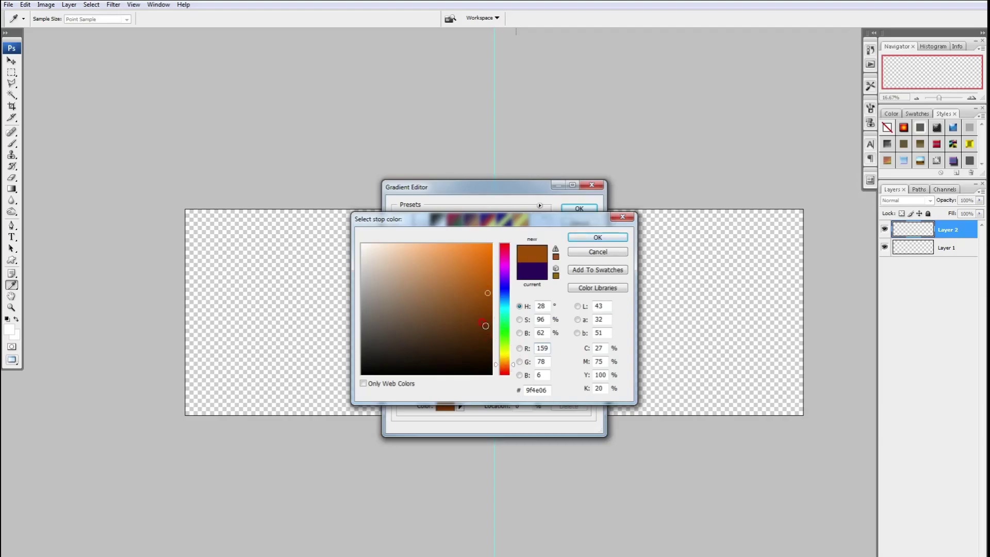
drag(483, 344, 480, 335)
click(581, 238)
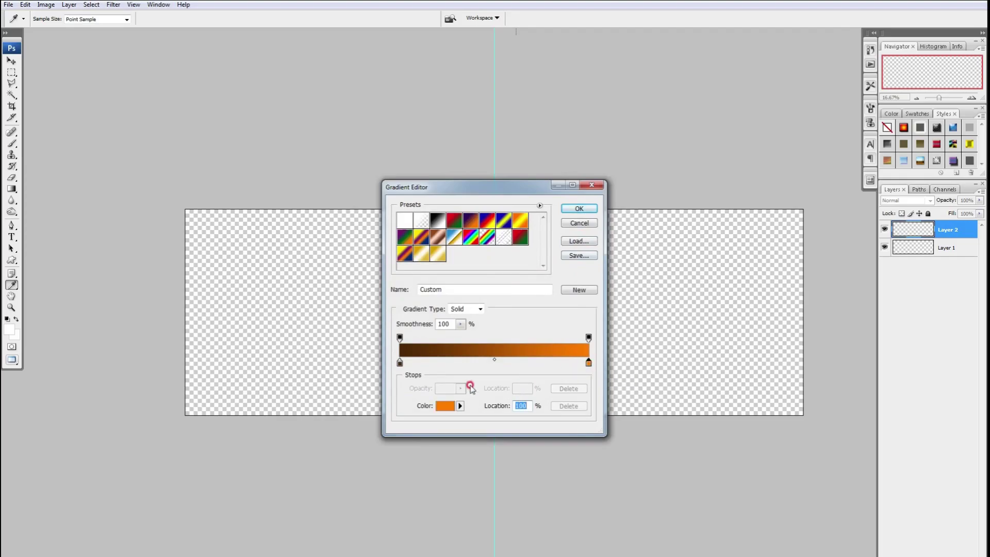
Make the right gradient stop pinkish red and add a white middle stop at 51%
click(445, 406)
drag(505, 278, 506, 255)
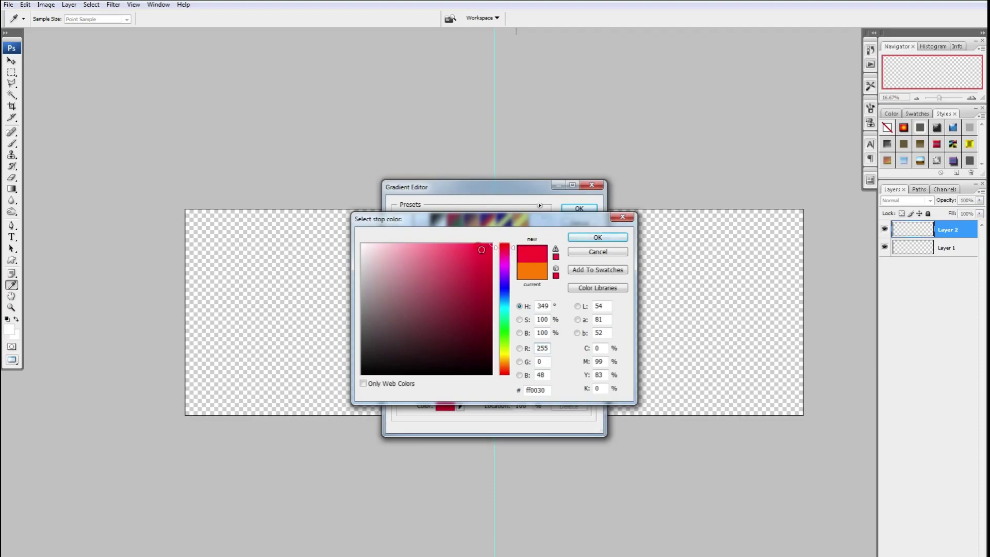
drag(468, 250, 480, 278)
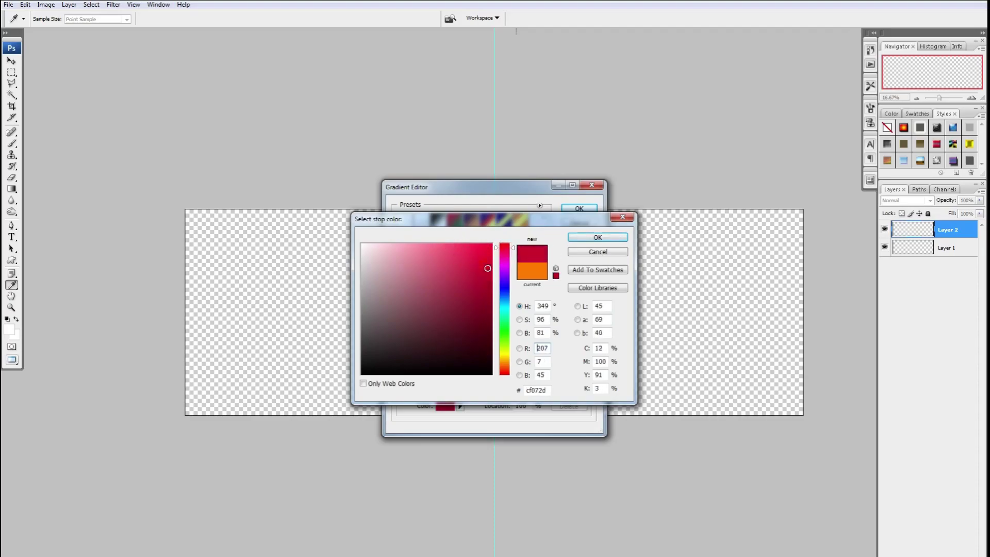
key(Return)
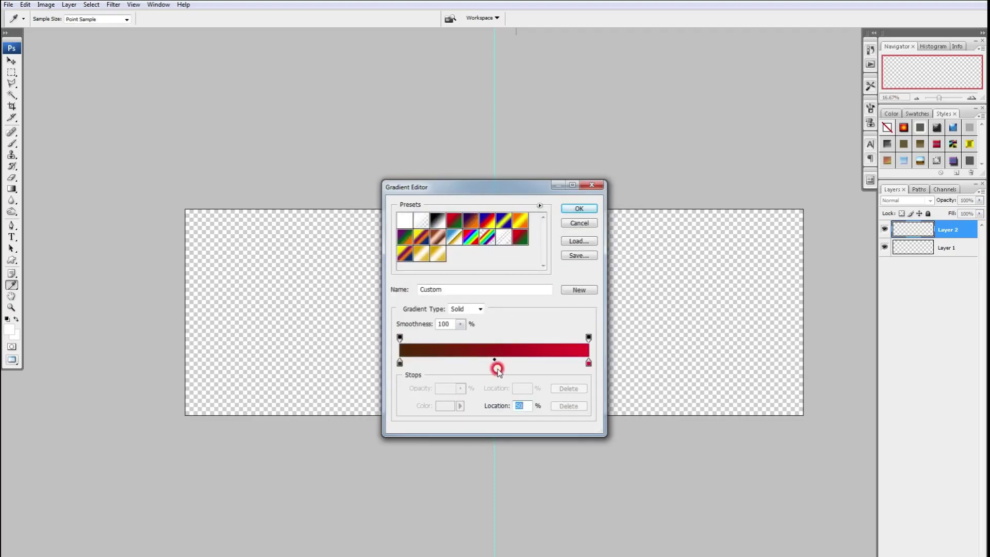
click(492, 367)
click(444, 405)
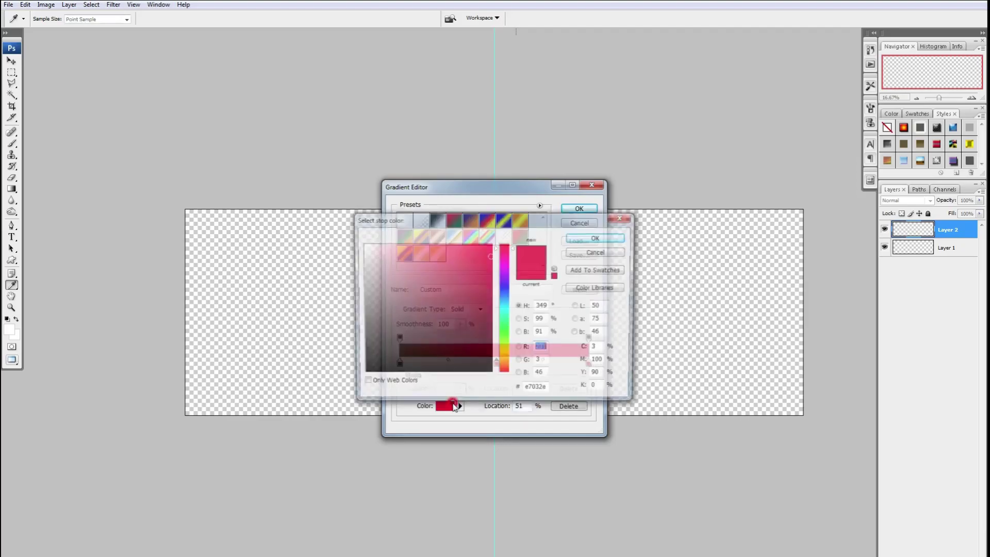
drag(376, 242, 199, 141)
key(Return)
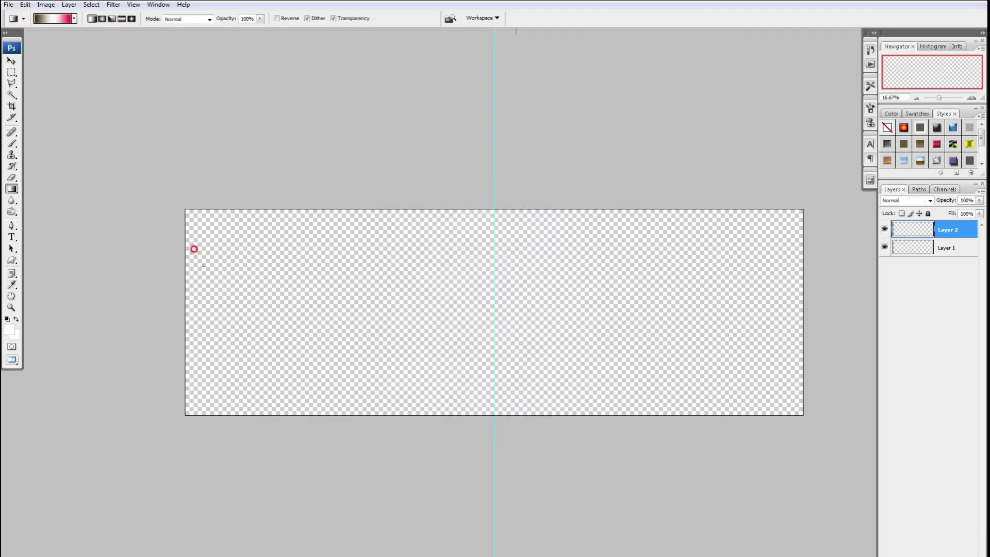
click(572, 220)
Draw the gradient across the canvas with pink on the left and brown on the right
drag(701, 231, 148, 369)
drag(249, 149, 866, 428)
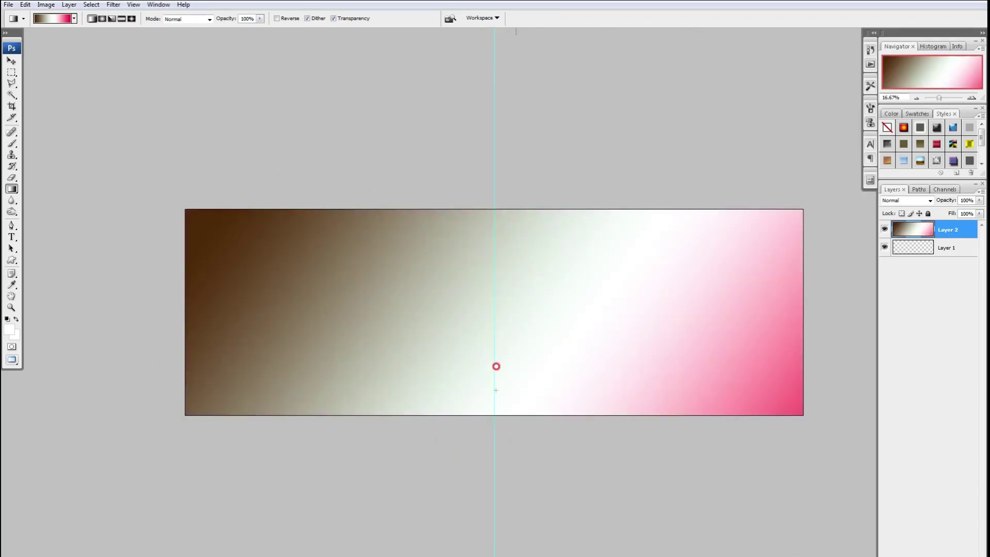
drag(686, 208, 55, 410)
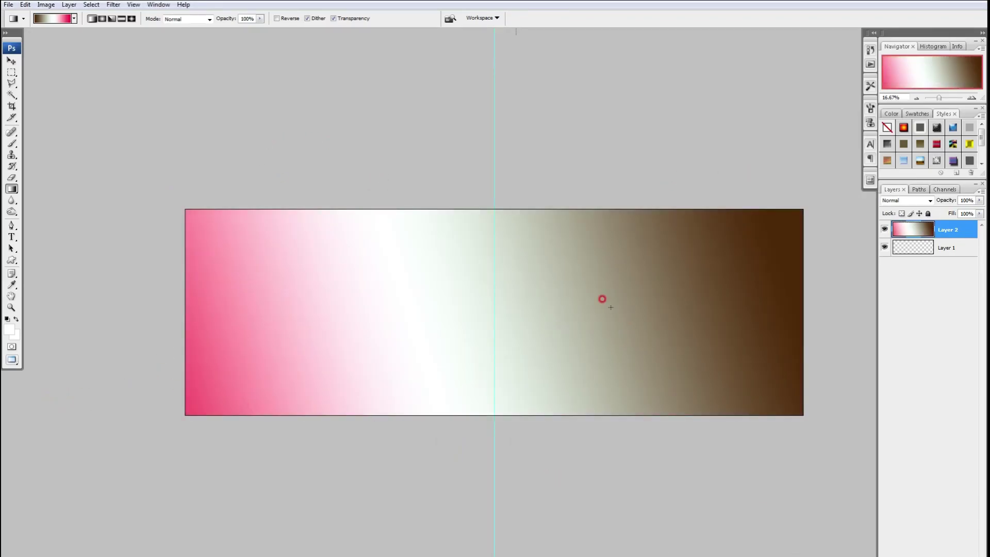
key(v)
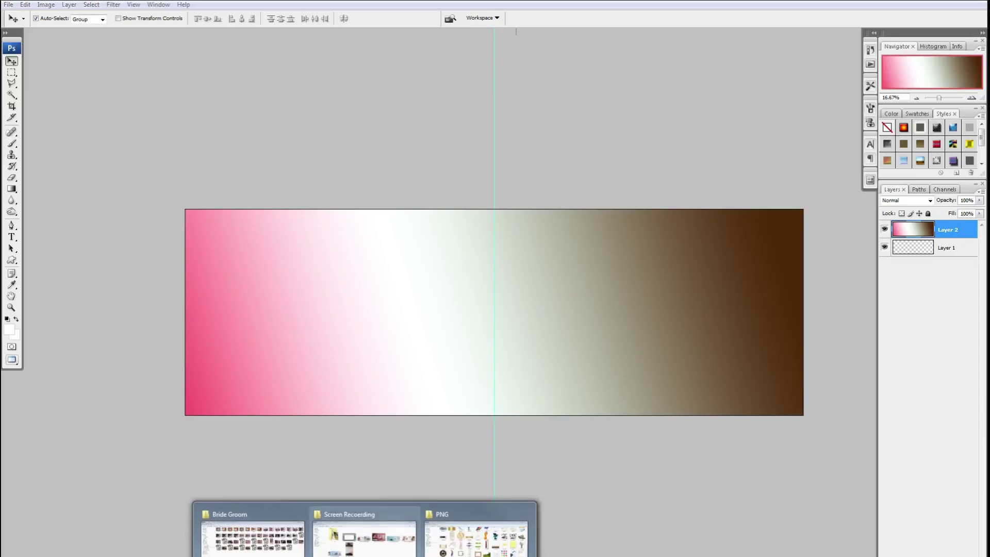
Place the pngegg (38) triple wooden frame at the left edge, shrunk and tilted
click(503, 536)
click(430, 326)
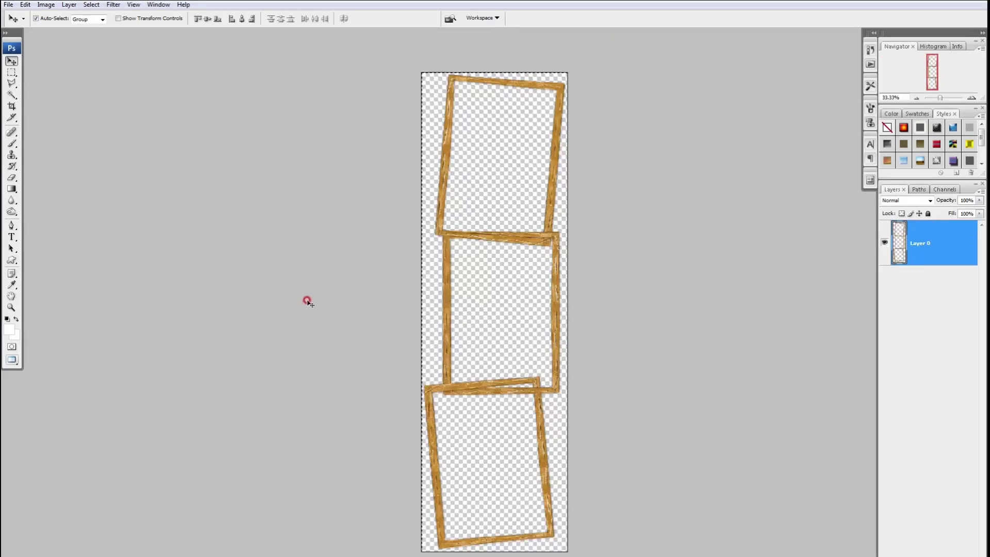
mouse_move(481, 242)
mouse_down()
mouse_move(273, 223)
mouse_move(248, 265)
mouse_up()
drag(301, 412, 292, 387)
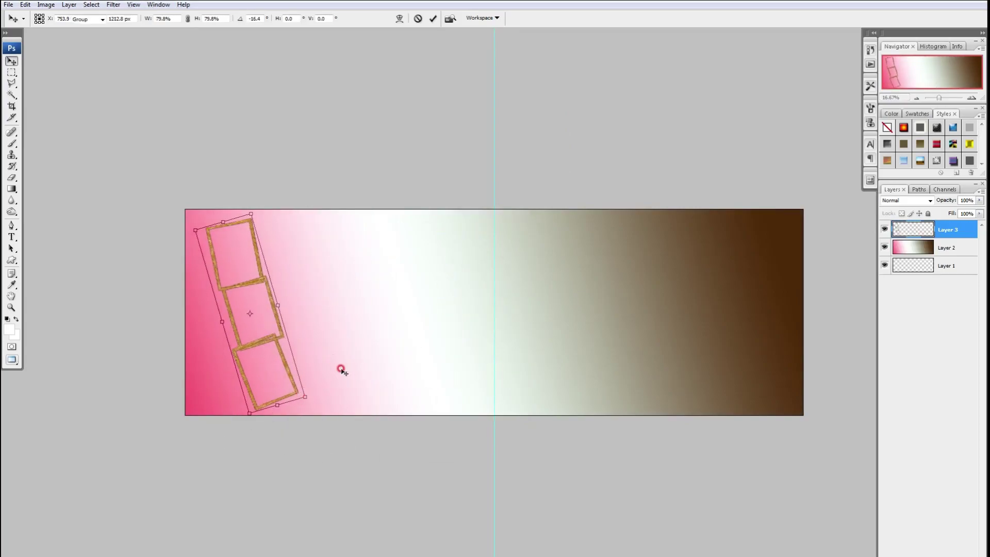
key(Return)
Add the flowery pngegg (37) frame to the spread, slightly enlarged
click(476, 531)
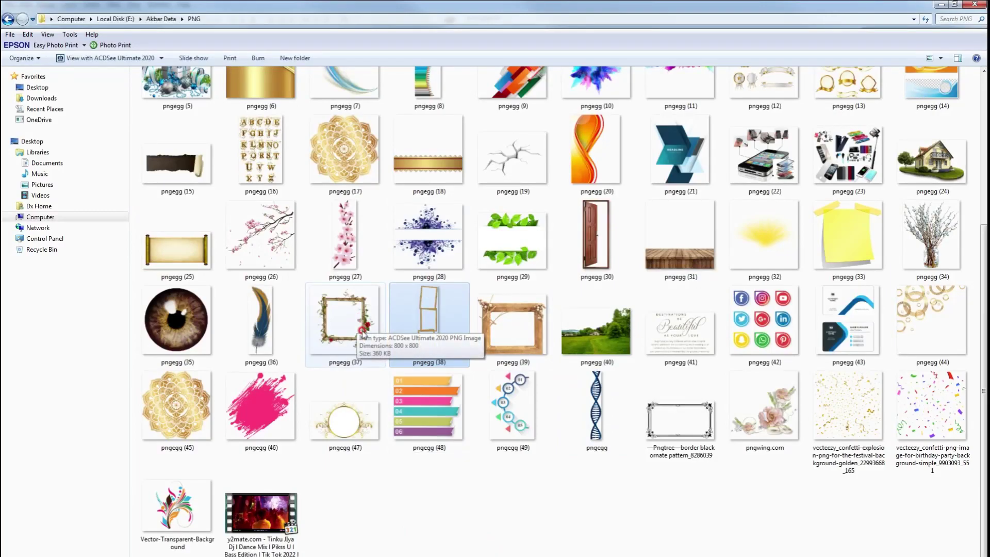
mouse_move(363, 336)
mouse_down()
mouse_move(209, 551)
mouse_move(513, 323)
mouse_move(380, 314)
mouse_move(380, 344)
mouse_move(442, 369)
mouse_move(433, 333)
mouse_up()
drag(448, 405, 460, 406)
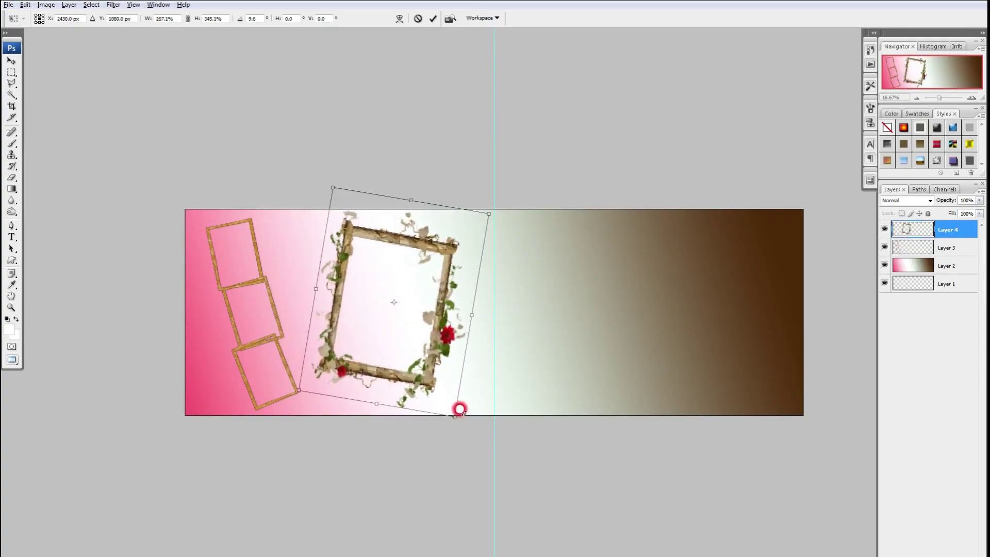
key(Return)
Bring the blue splash frame onto the right side of the spread
click(643, 282)
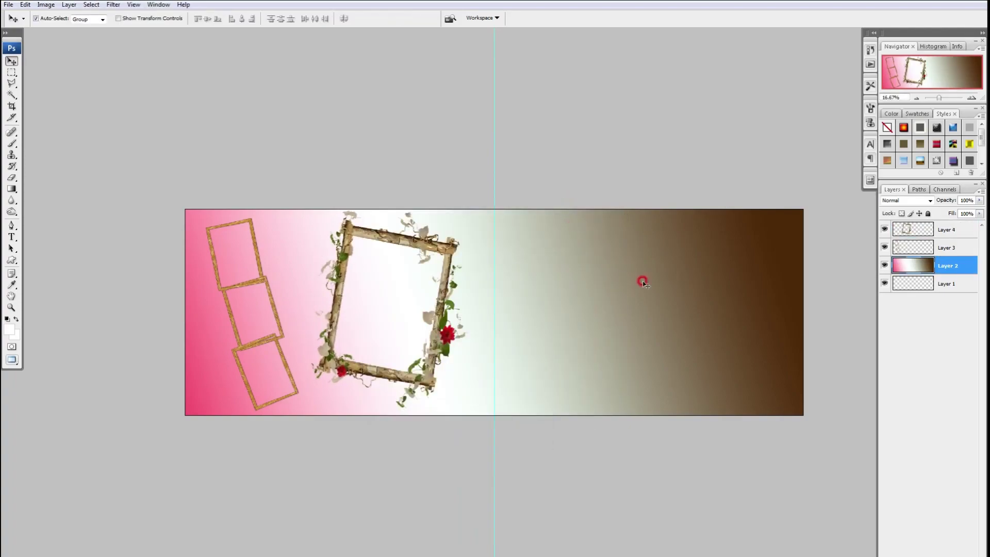
click(484, 548)
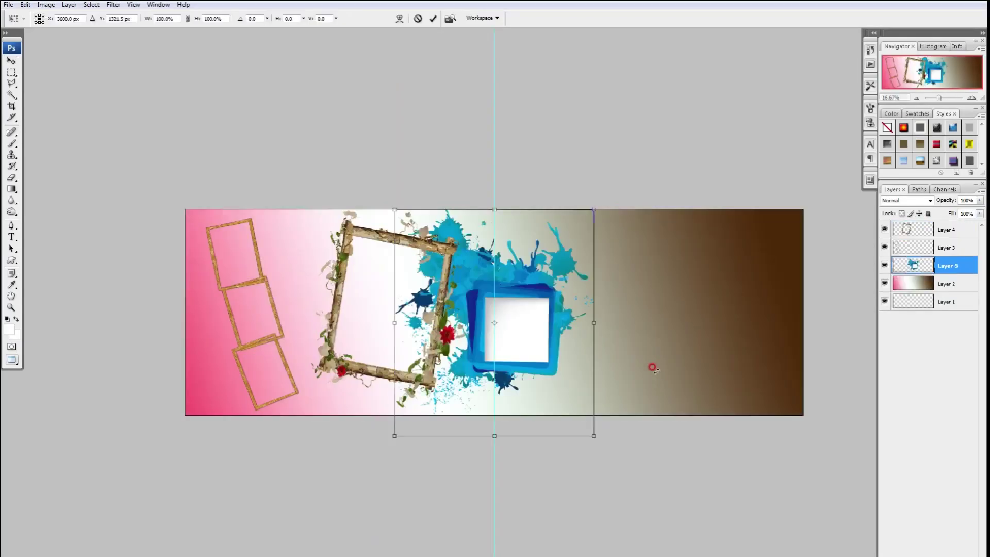
drag(541, 329, 756, 349)
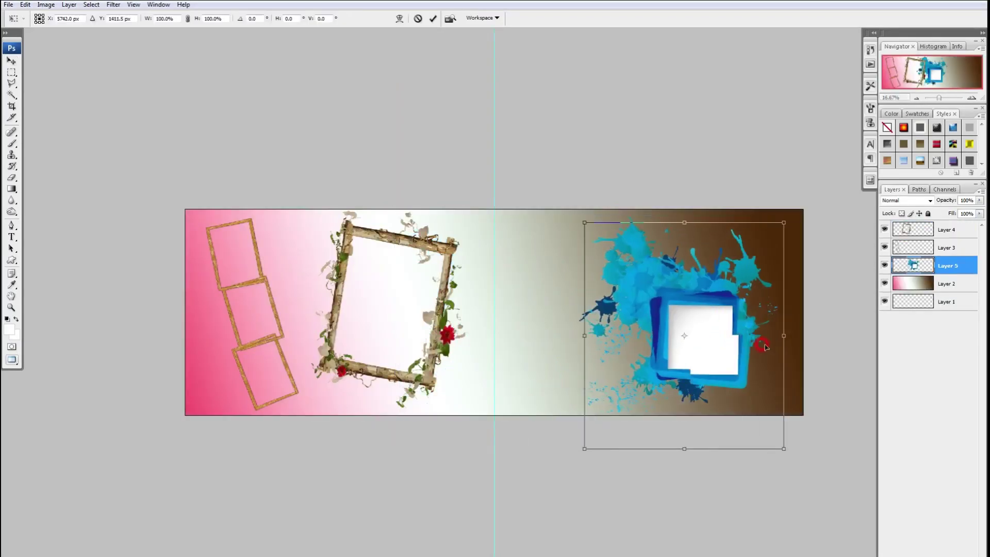
double_click(757, 349)
Flip the splash frame horizontally, tilt it about -14.8°, and add a layer above the gradient
key(ctrl+t)
right_click(761, 349)
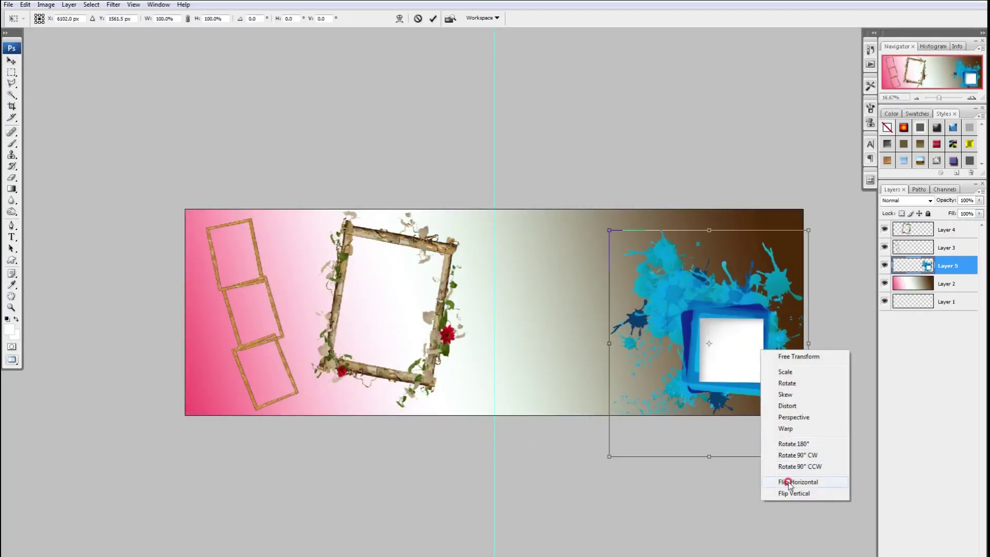
click(789, 485)
drag(812, 278, 794, 249)
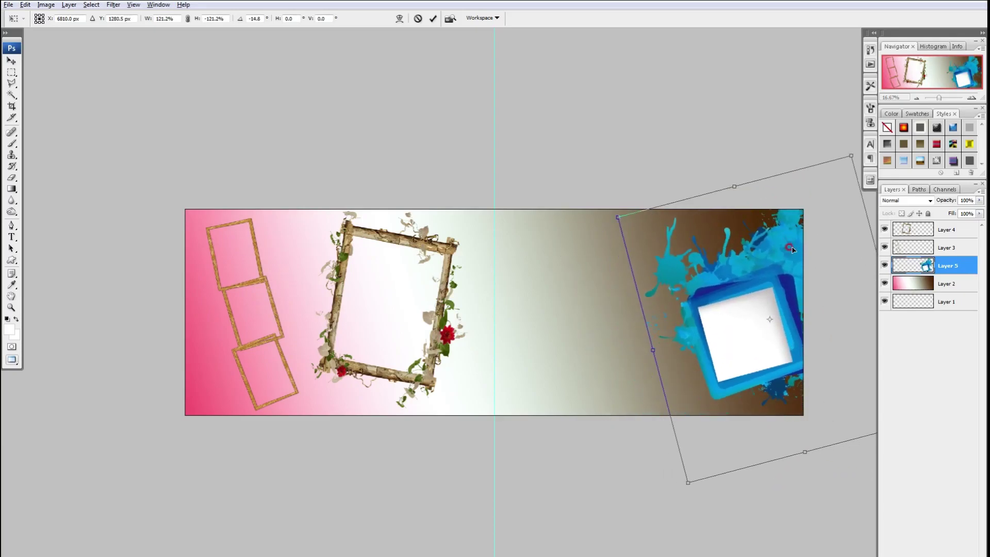
double_click(633, 262)
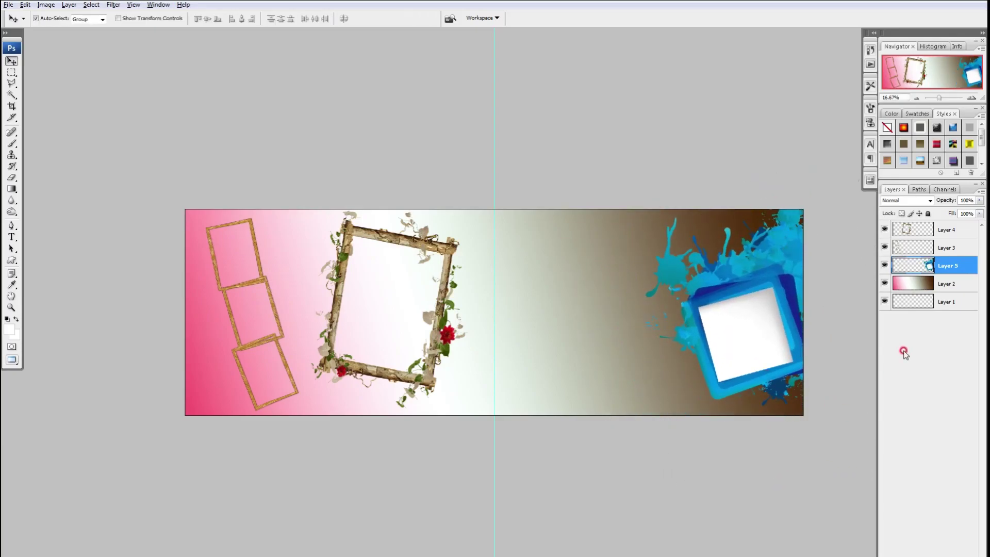
click(919, 284)
key(ctrl+shift+alt+n)
Fill a rectangular selection with white and Alt-drag two staggered copies of it
key(m)
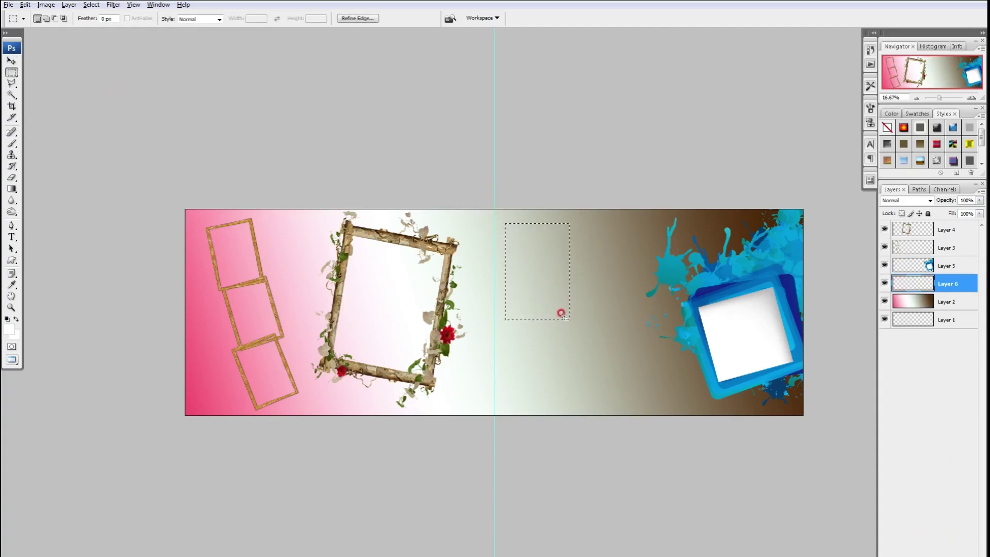
key(alt+BackSpace)
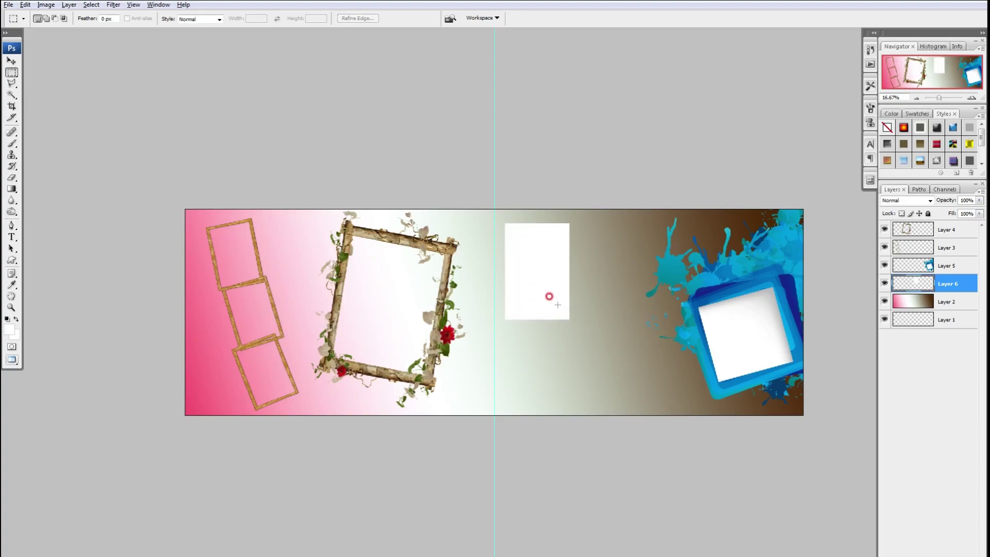
key(v)
drag(549, 297, 631, 356)
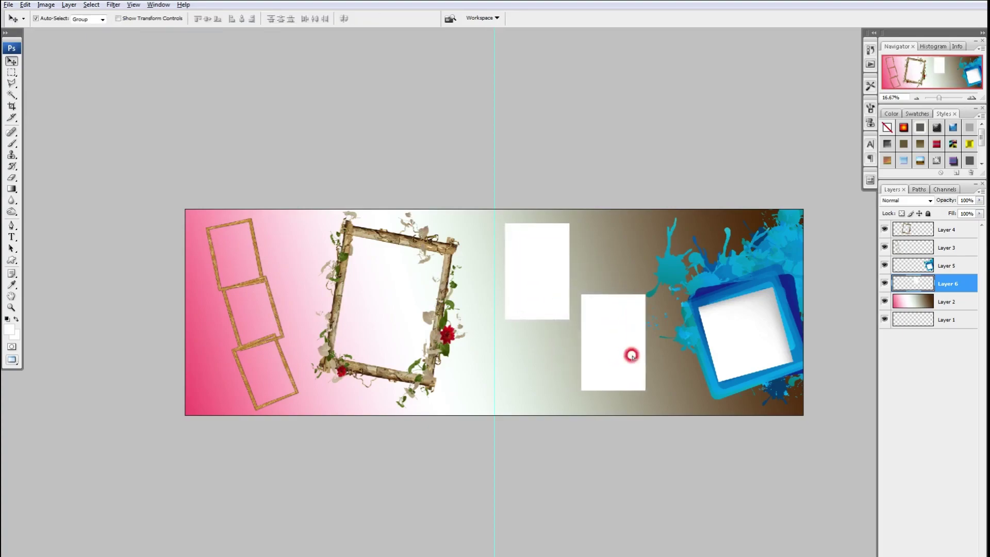
drag(632, 355, 634, 326)
key(ctrl+shift+bracketright)
click(567, 288)
click(618, 302)
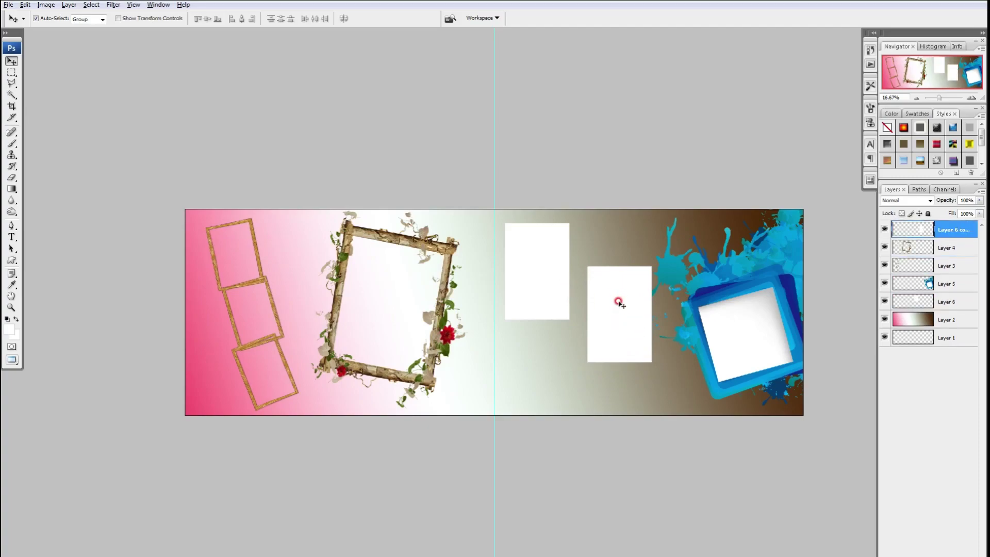
mouse_move(631, 316)
mouse_down()
mouse_move(632, 308)
mouse_move(581, 361)
mouse_up()
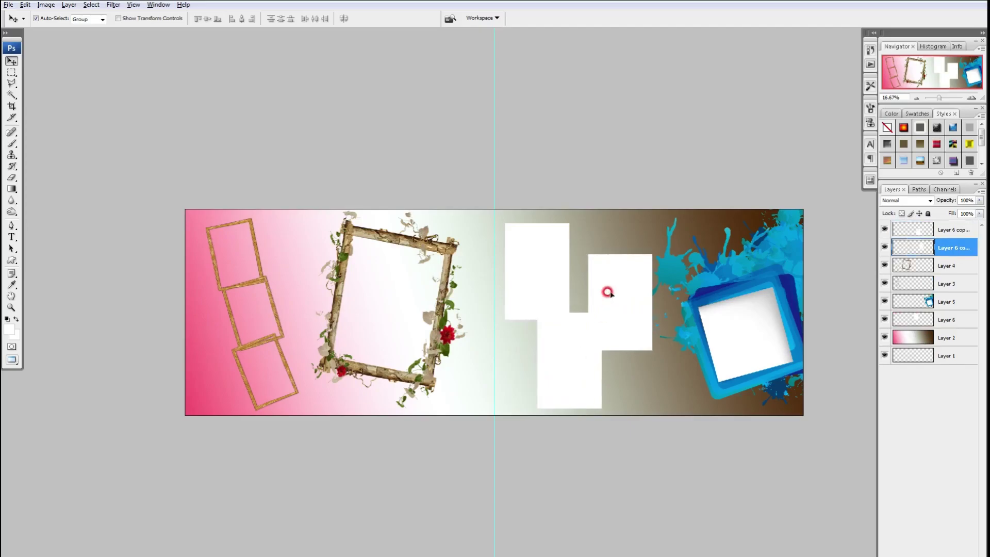
drag(605, 297, 606, 288)
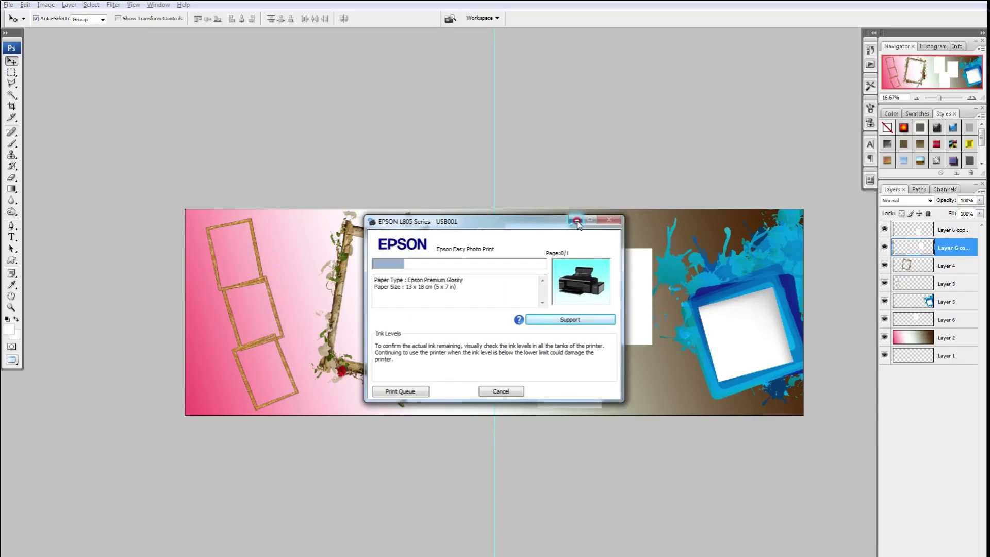
Paste the A (11) bride photo into the upper white box
click(577, 221)
click(252, 536)
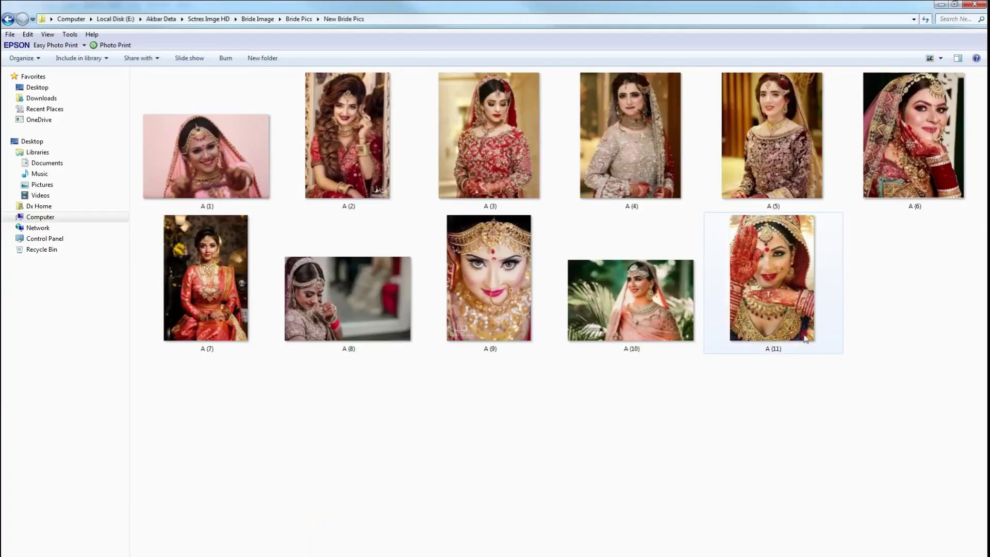
click(773, 324)
click(85, 539)
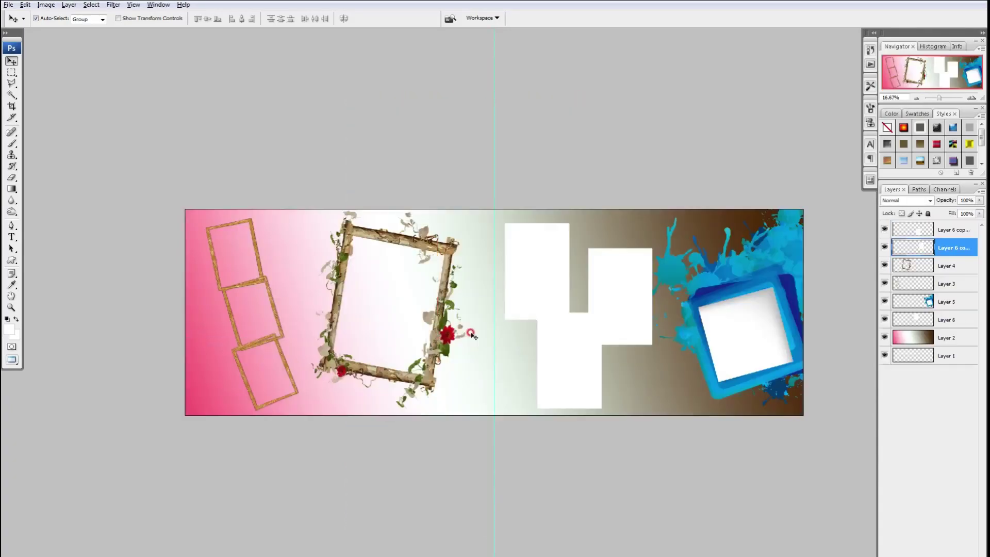
click(543, 276)
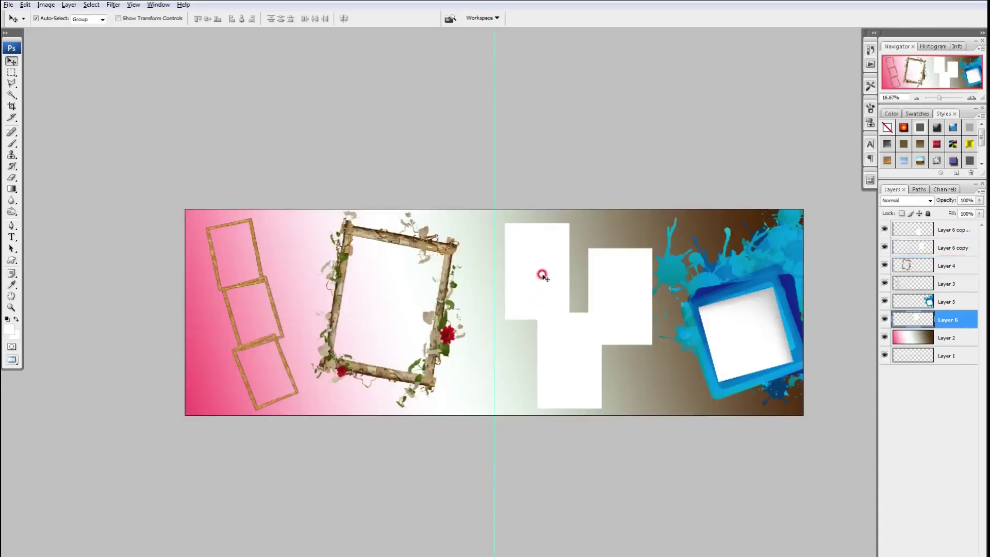
key(ctrl+shift+v)
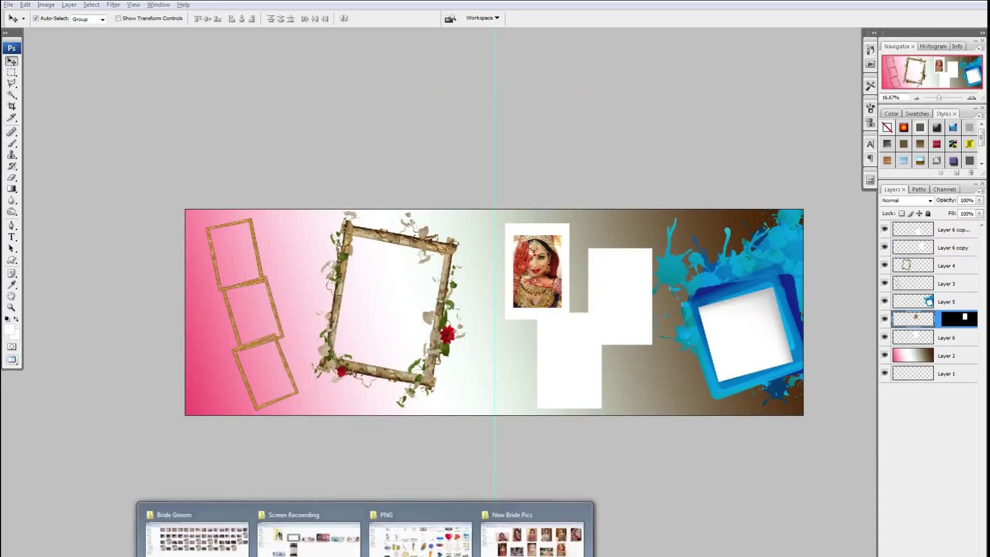
Paste the A (3) bride photo into the right white box
click(531, 531)
drag(490, 140, 221, 534)
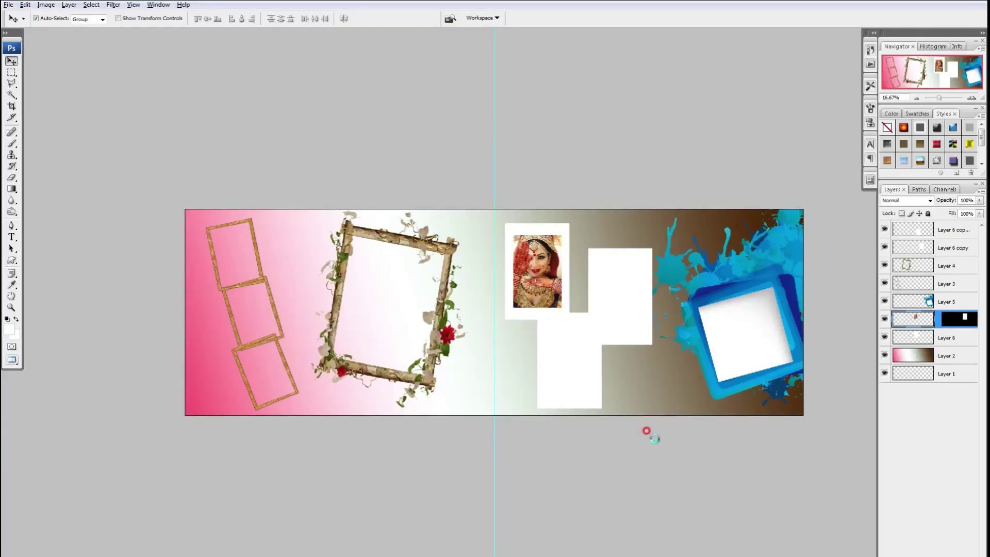
click(914, 249)
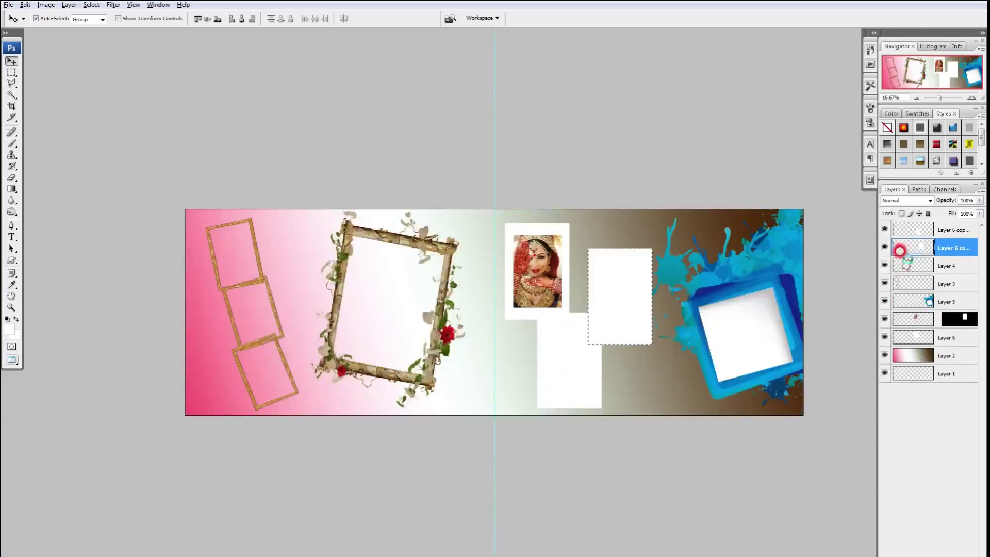
key(ctrl+shift+v)
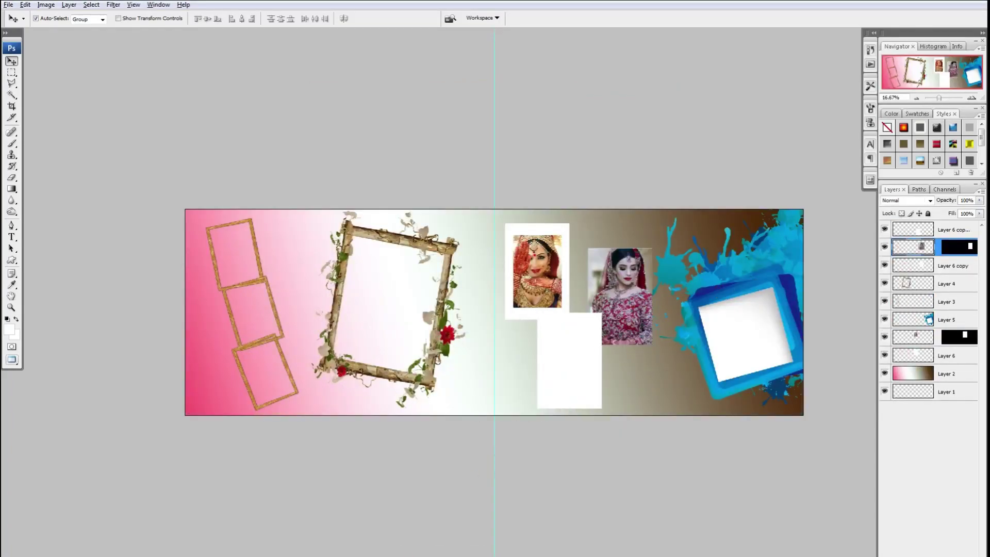
Paste the A (6) bride photo into the lower box and enlarge it to cover
click(533, 533)
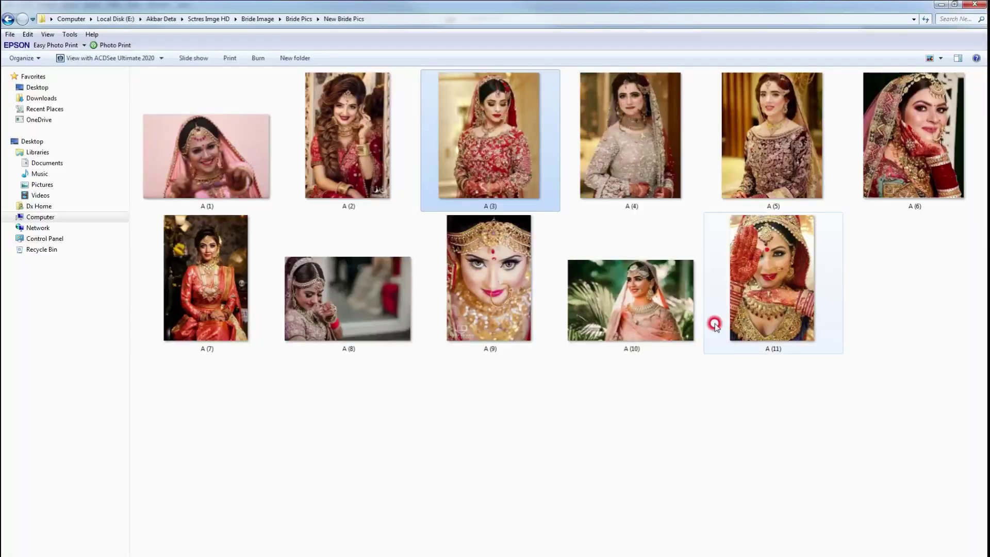
click(923, 145)
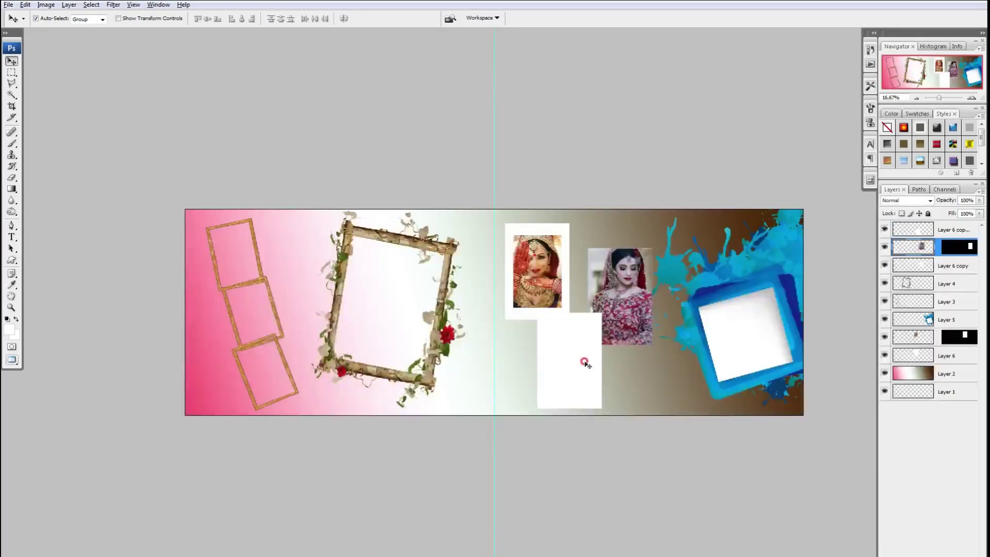
ctrl+click(907, 230)
key(ctrl+shift+v)
key(ctrl+t)
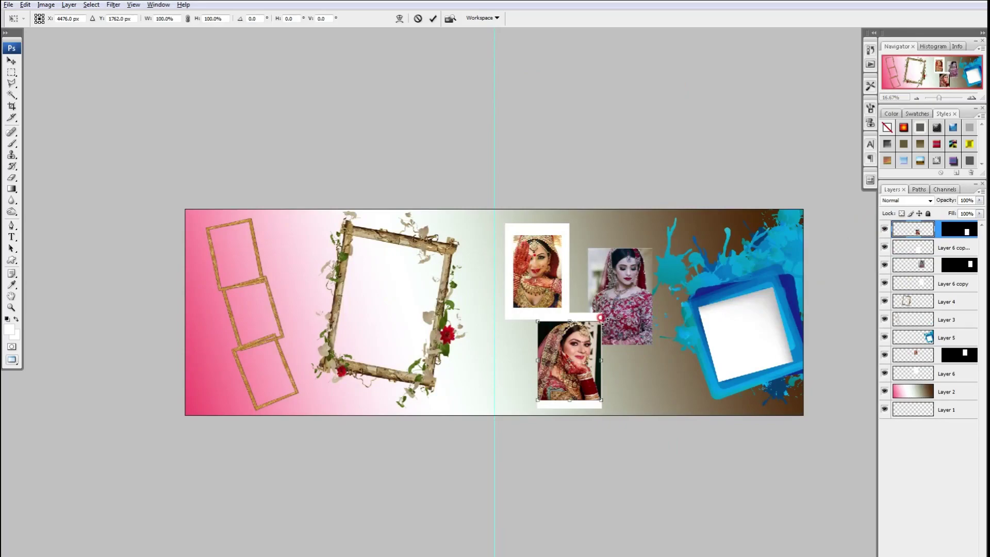
drag(601, 322, 606, 313)
key(Return)
Enlarge the upper photo to fill its box, then merge the upper and right photos down
click(566, 309)
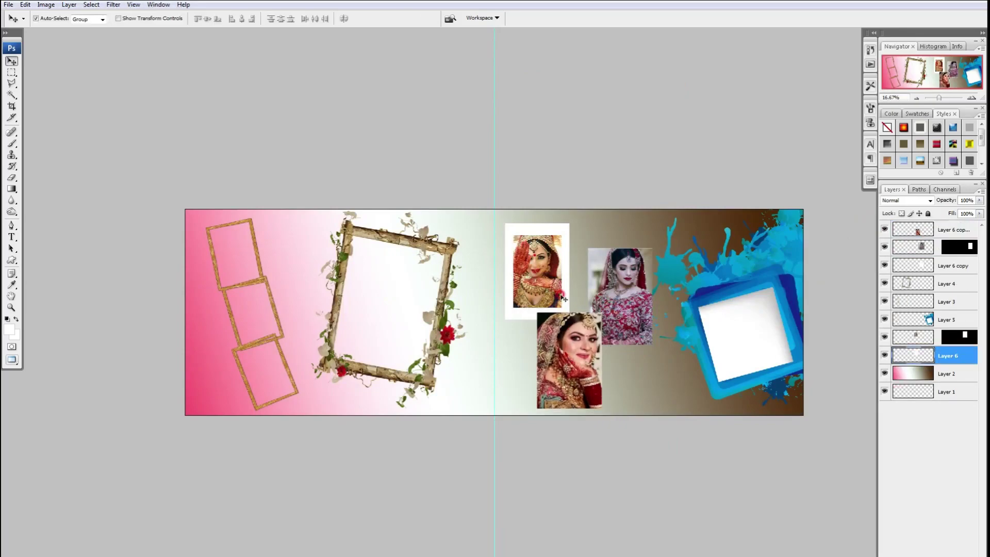
key(ctrl+t)
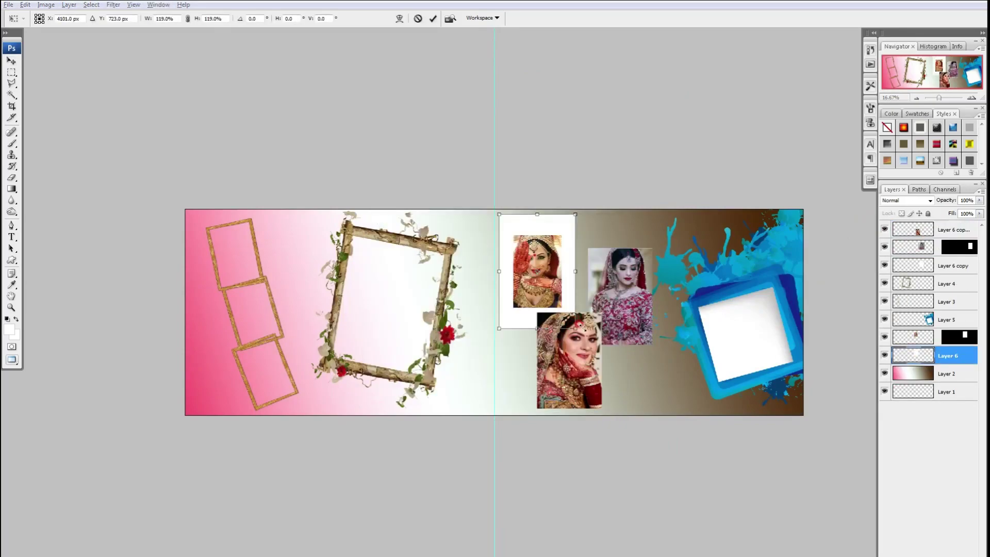
key(Escape)
click(572, 300)
key(ctrl+t)
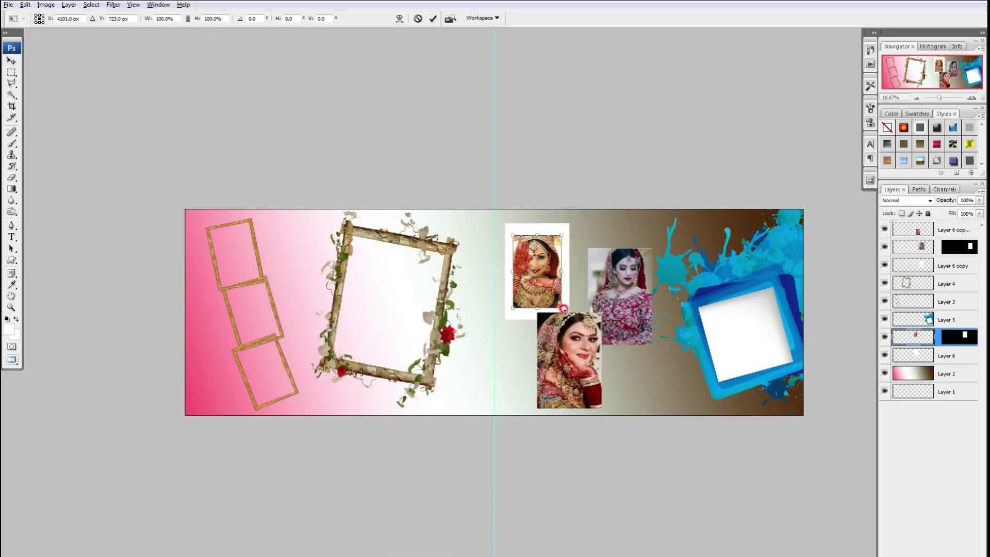
drag(564, 308, 569, 320)
key(Return)
key(ctrl+e)
click(631, 289)
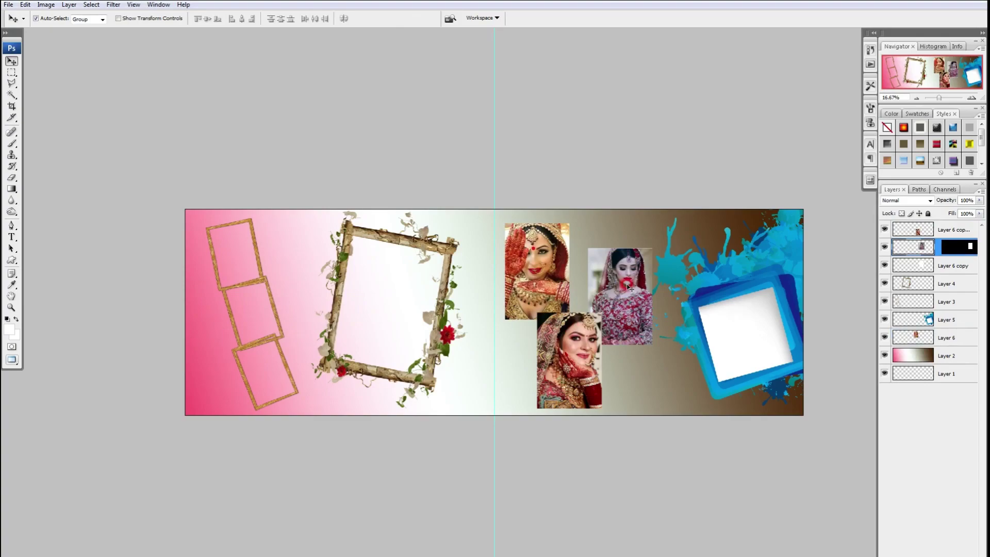
key(ctrl+e)
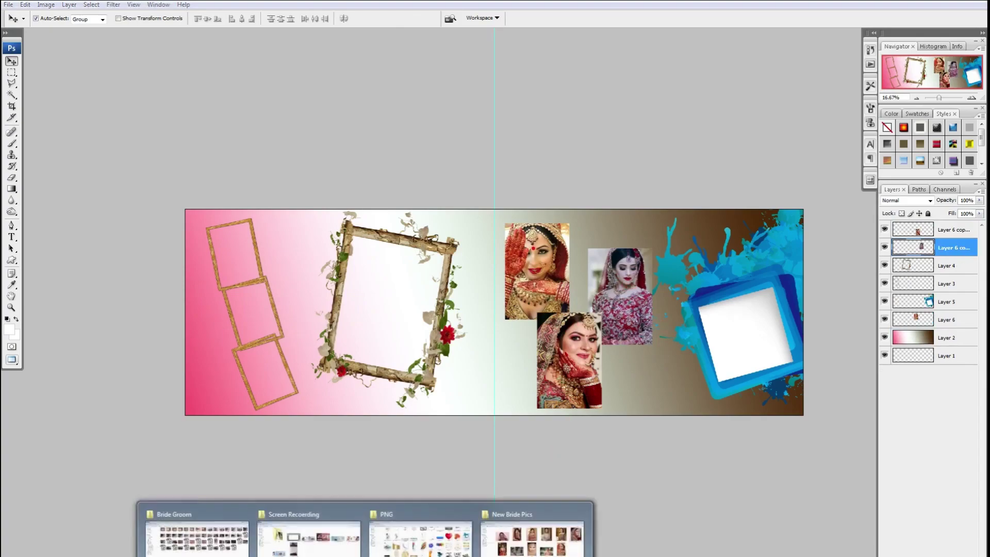
Copy the A (10) photo and select the blue frame's interior, feathered by 90 px
click(533, 531)
click(631, 299)
key(alt+Tab)
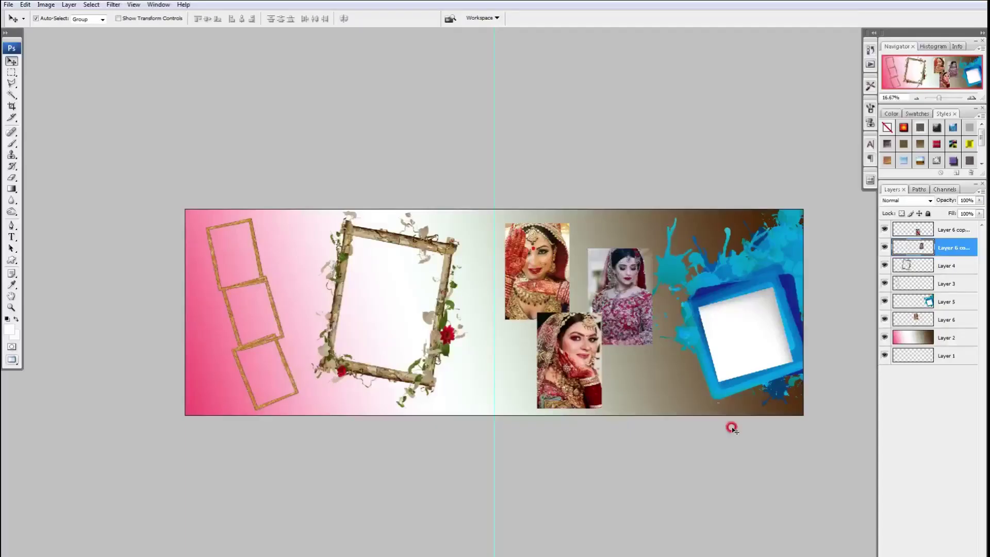
click(748, 378)
key(w)
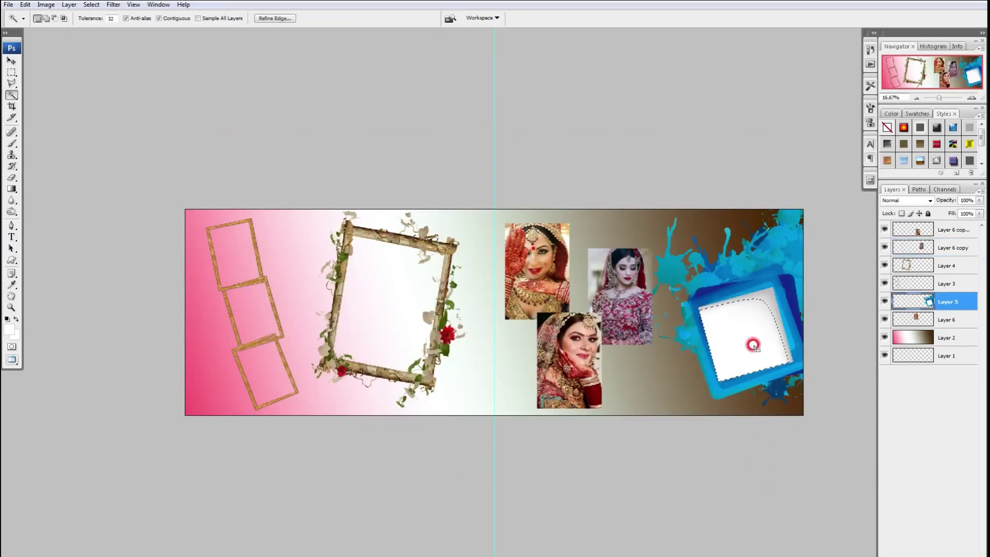
click(758, 299)
key(ctrl+alt+d)
key(Return)
Paste the photo into the selection, enlarged and tilted to match the frame
key(ctrl+shift+v)
key(ctrl+t)
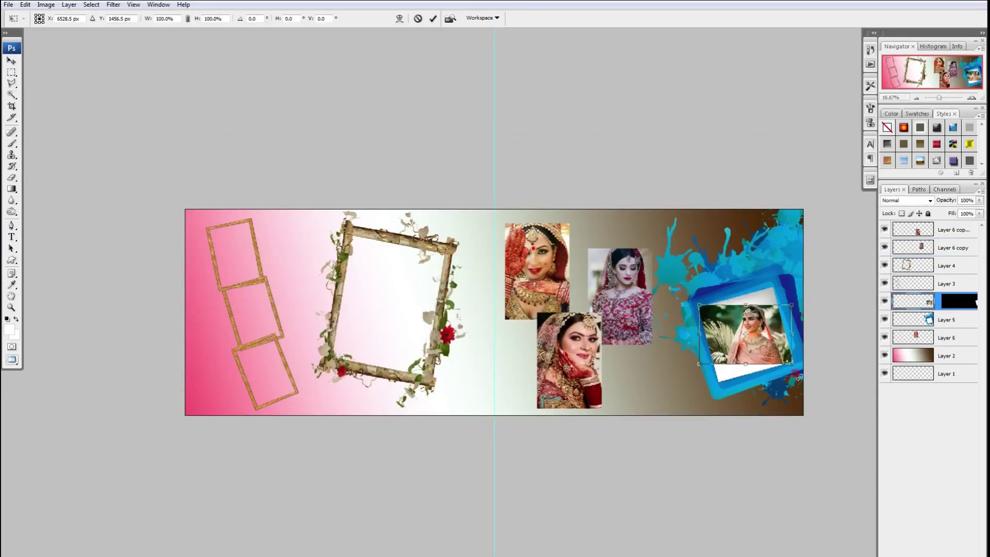
drag(804, 321, 796, 272)
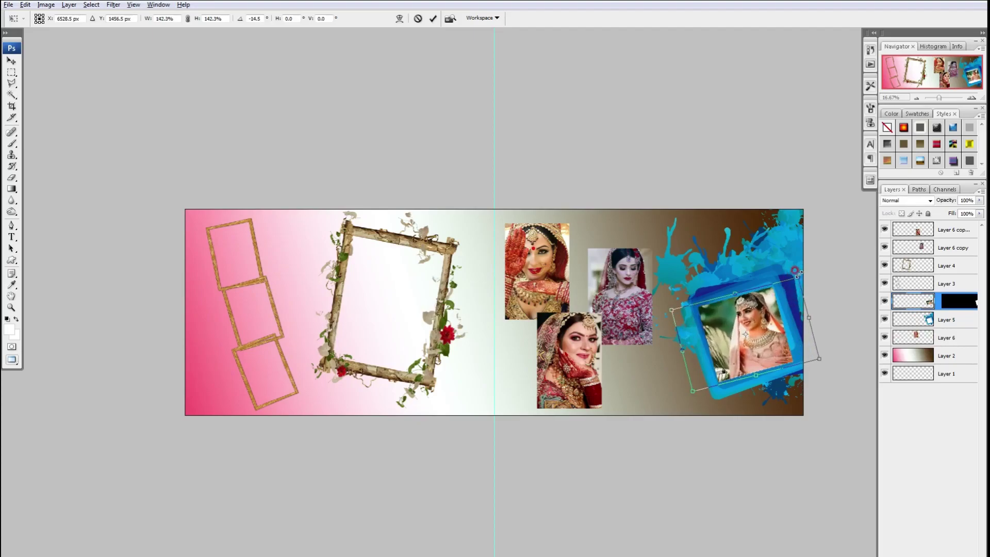
key(Return)
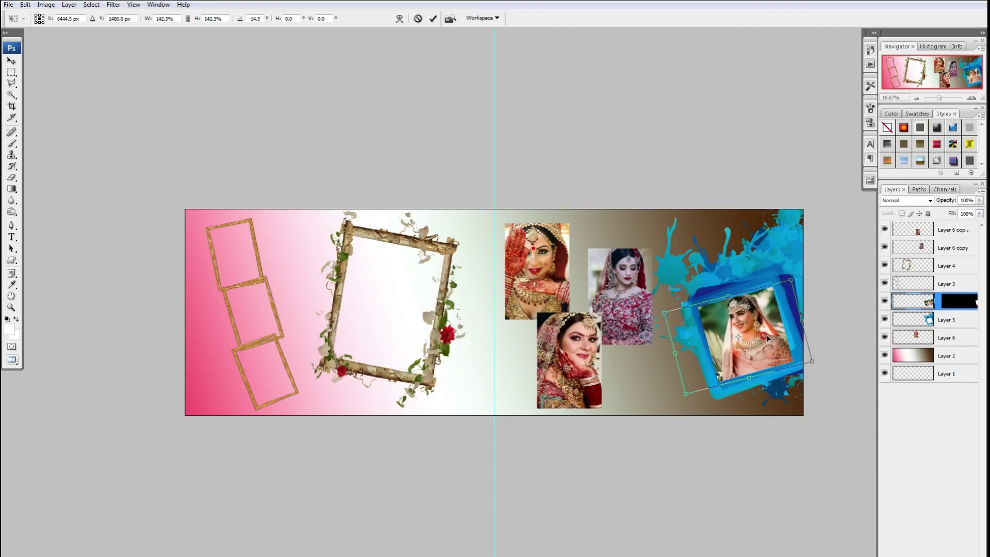
key(w)
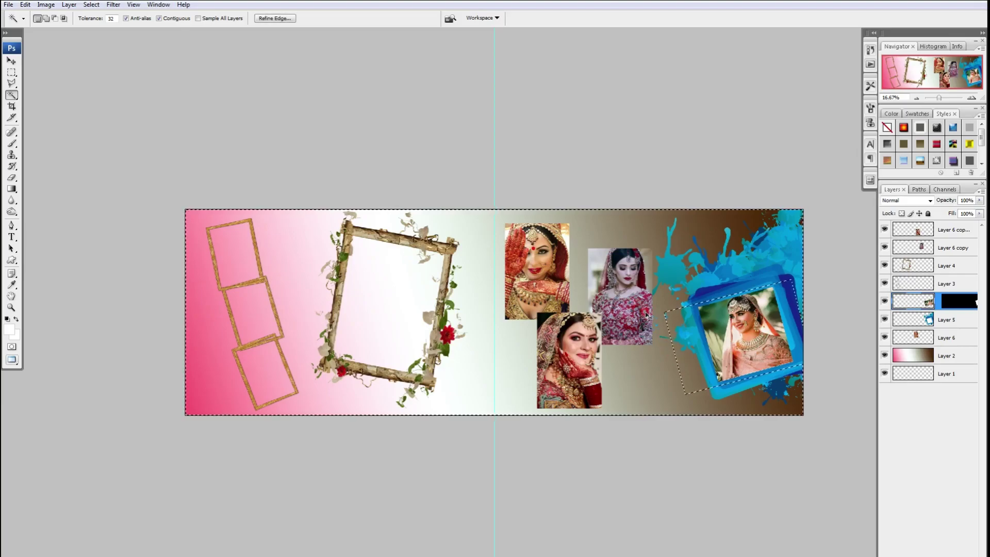
key(v)
click(644, 298)
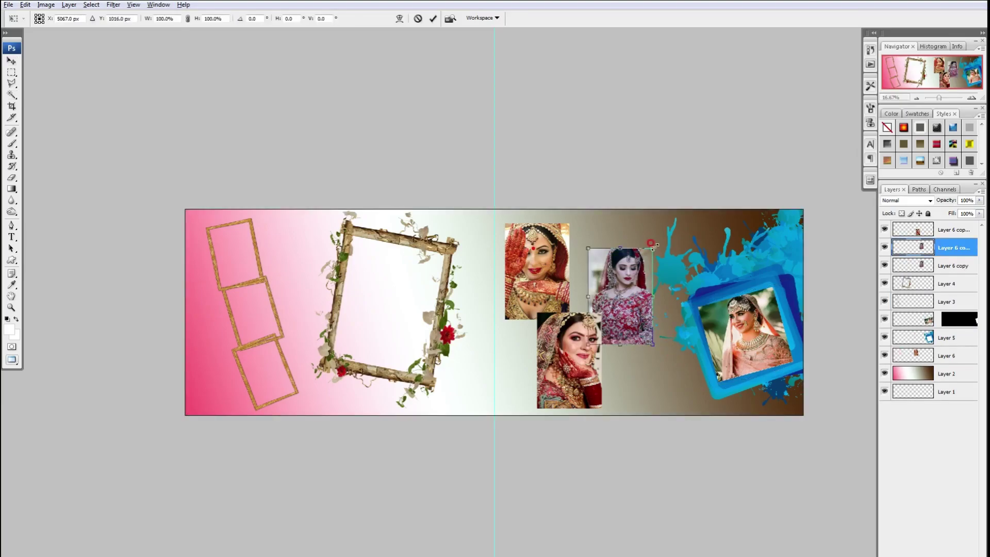
Make white-filled duplicate layers as borders for the middle and top-left bride photos
drag(649, 246, 650, 254)
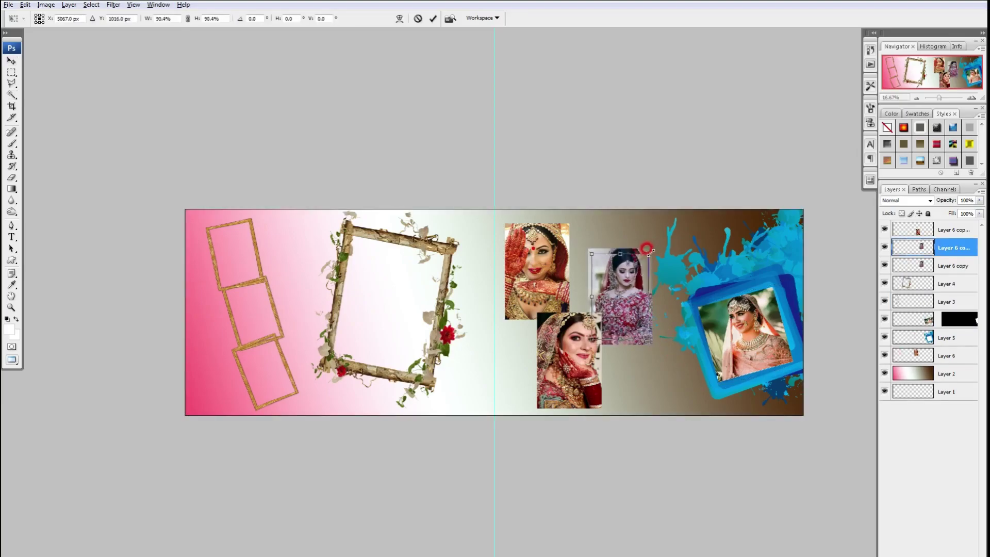
ctrl+click(897, 266)
key(ctrl+BackSpace)
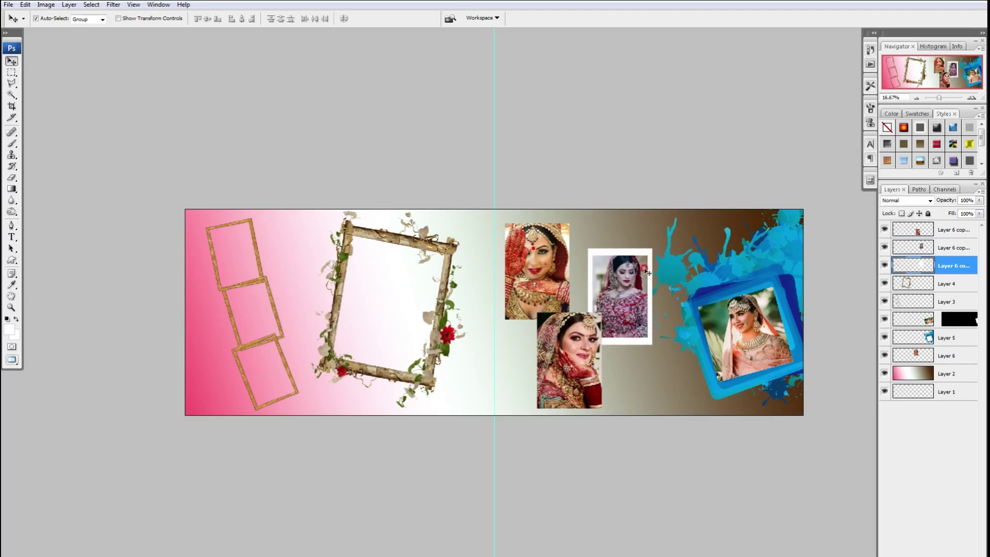
click(550, 259)
drag(553, 262, 548, 261)
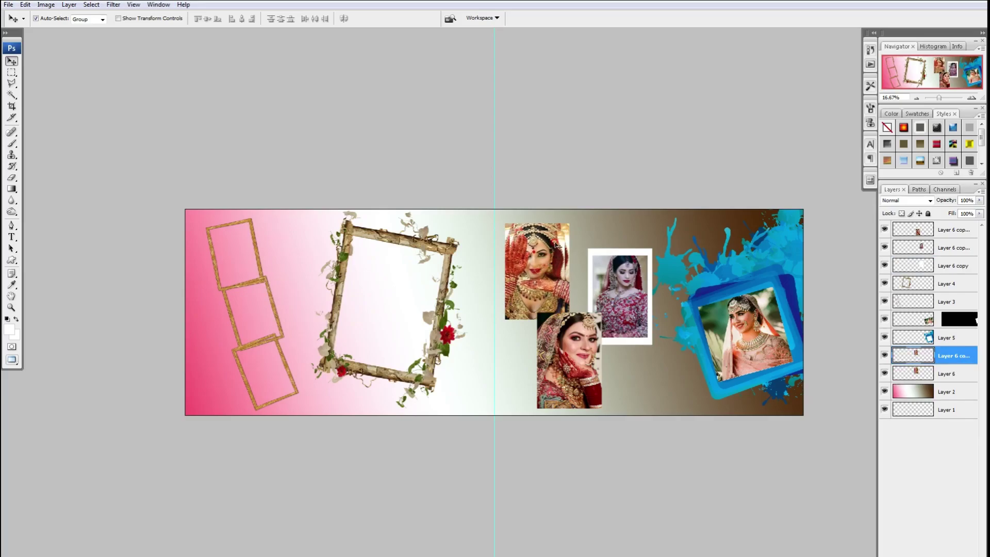
ctrl+click(916, 371)
key(ctrl+BackSpace)
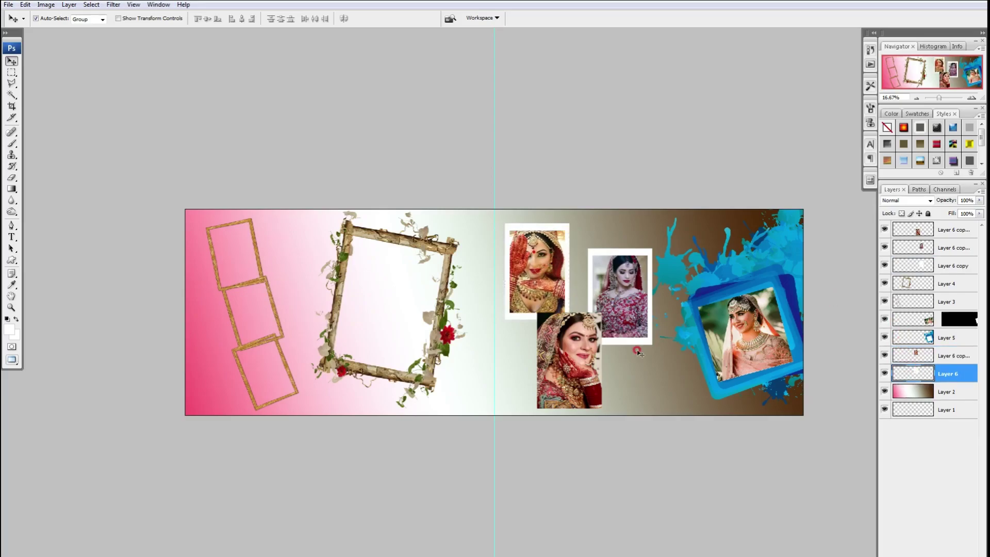
Add a white border for the bottom photo and set the borders to 50% opacity
drag(599, 369, 582, 356)
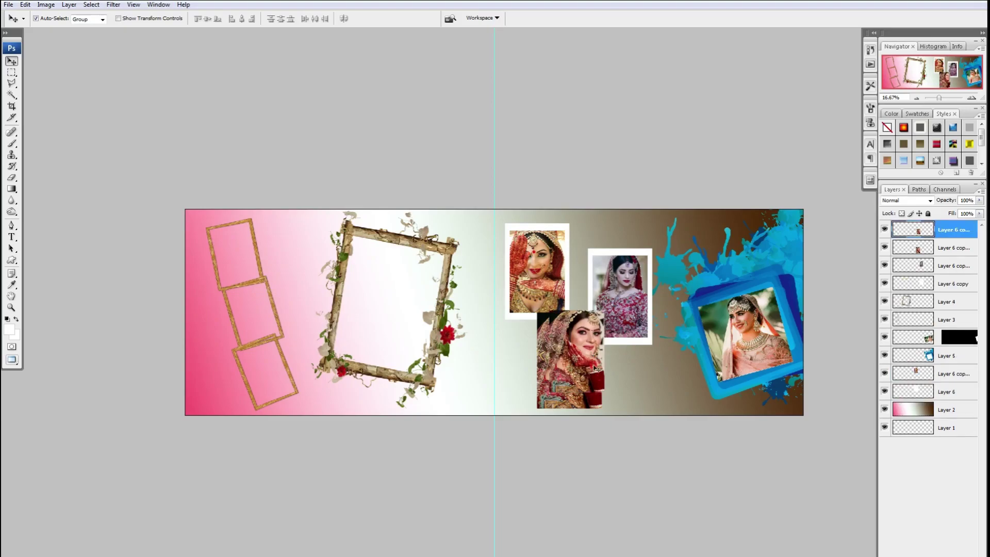
key(ctrl+bracketleft)
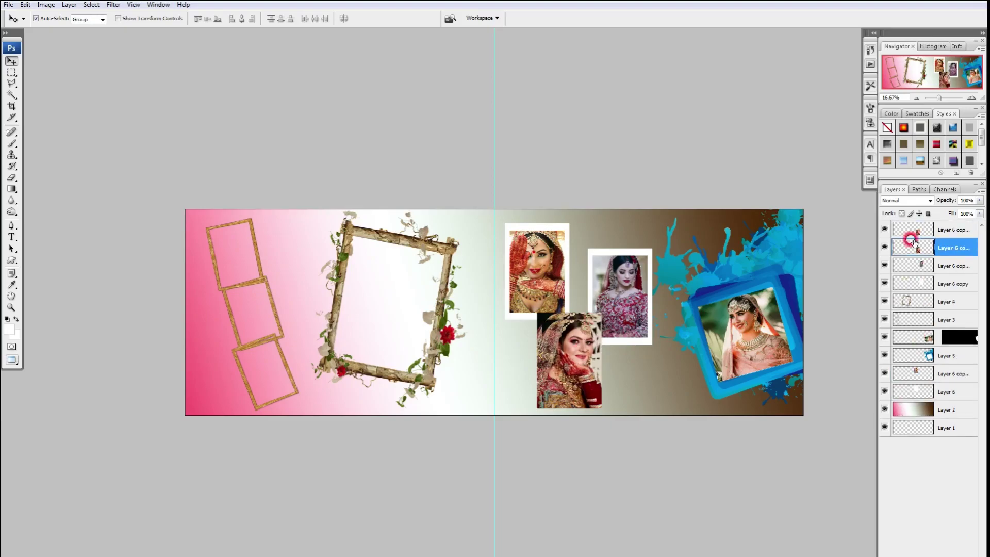
ctrl+click(901, 248)
key(ctrl+BackSpace)
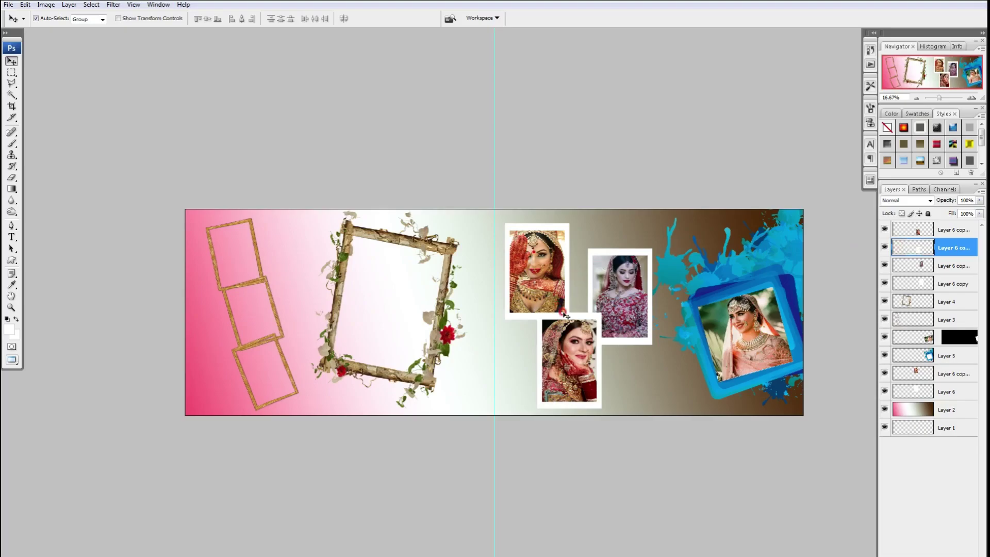
key(5)
click(591, 292)
key(5)
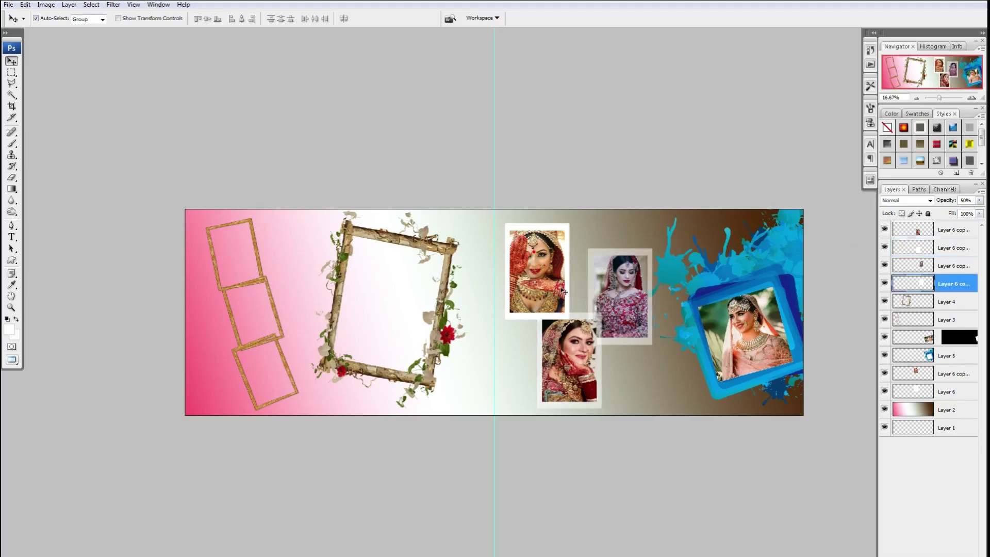
click(593, 305)
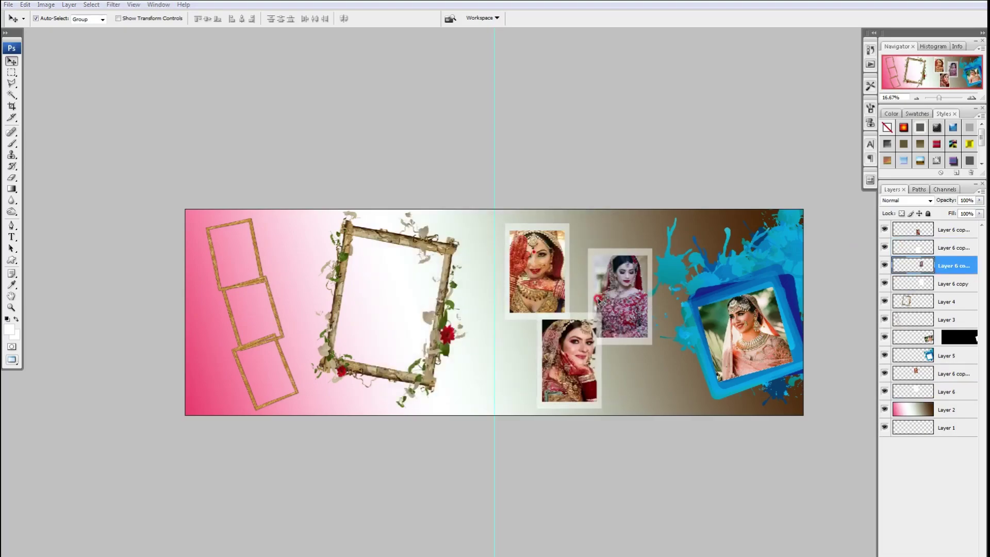
click(546, 264)
click(556, 373)
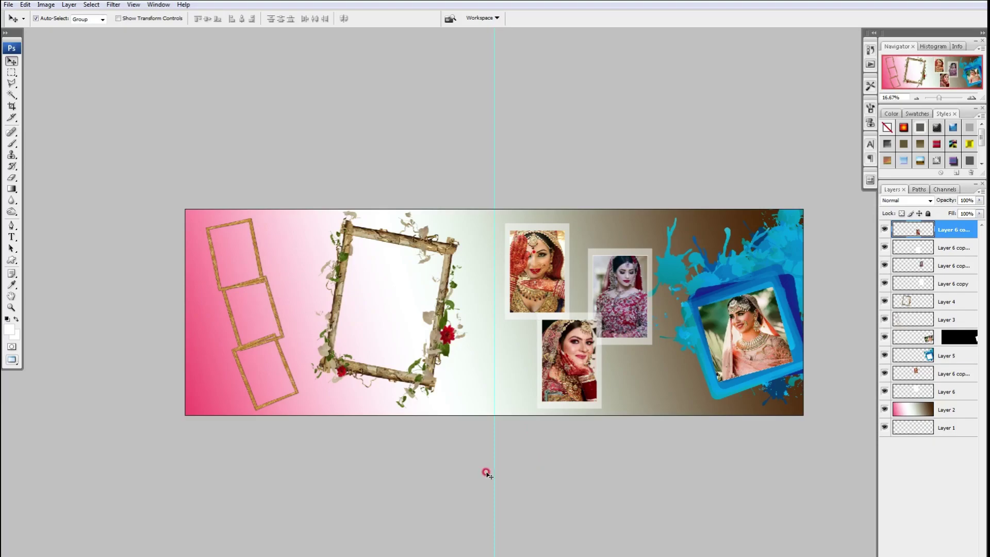
Create a white-filled layer above the gradient, sized and tilted to fit the large wooden frame
click(910, 420)
click(945, 539)
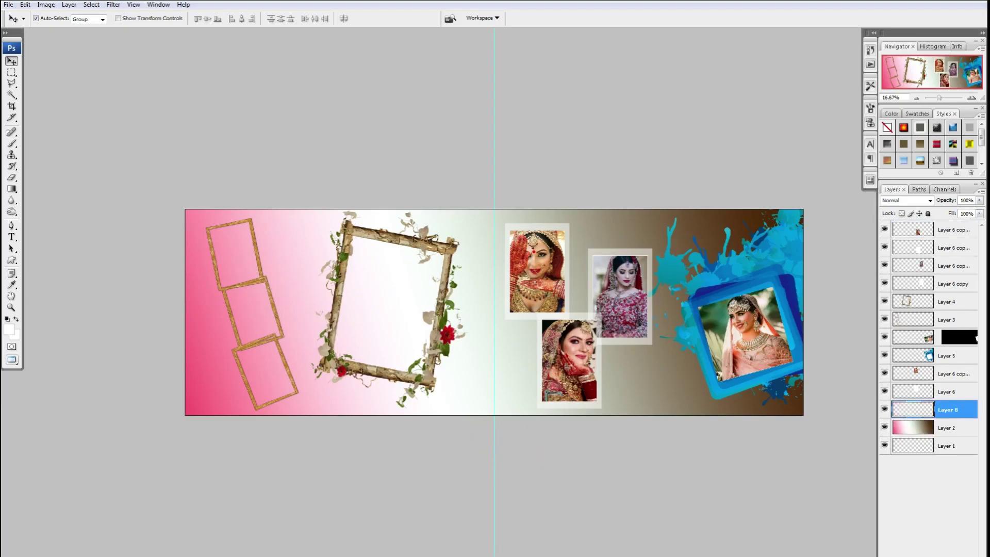
key(alt+BackSpace)
key(ctrl+t)
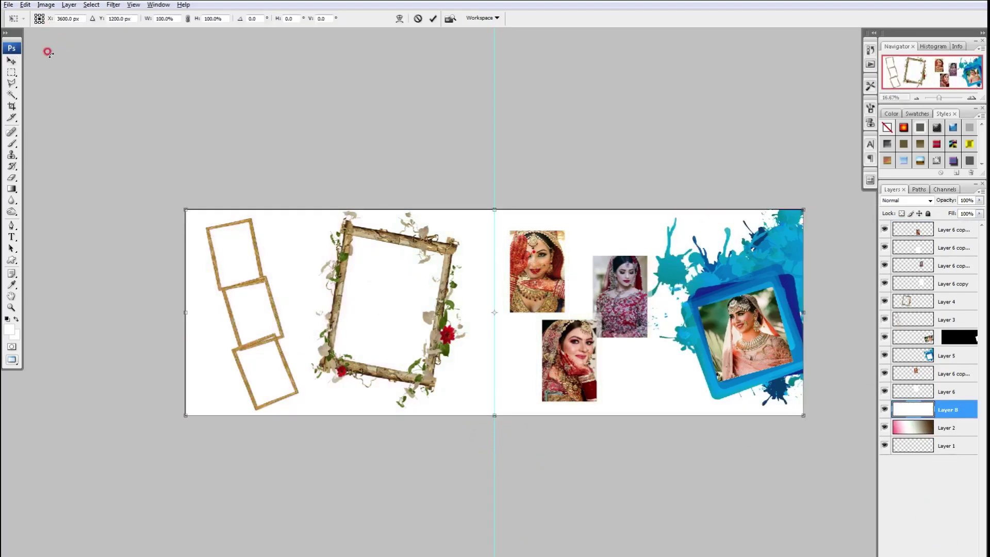
mouse_move(184, 215)
mouse_down()
mouse_move(301, 265)
mouse_move(350, 264)
mouse_up()
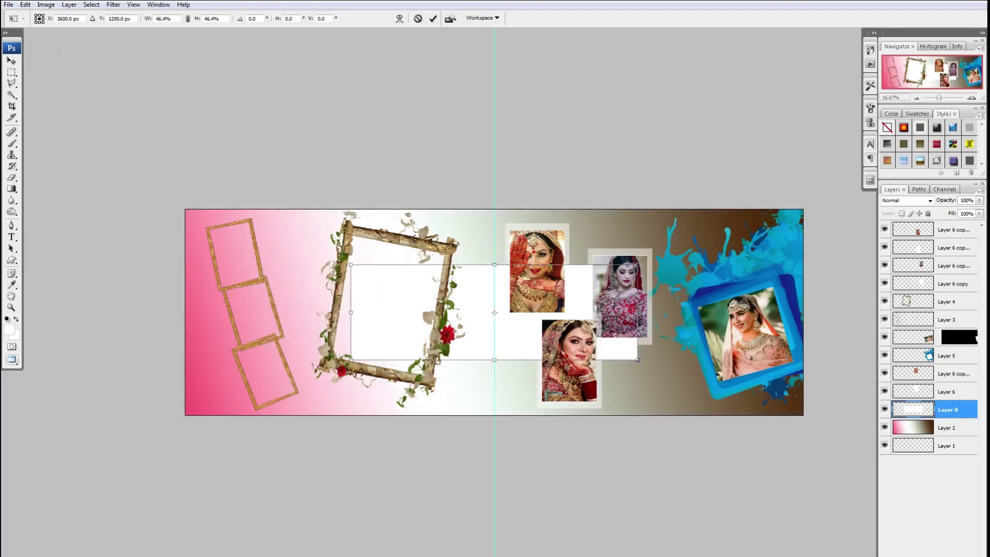
drag(638, 312, 434, 312)
mouse_move(443, 274)
mouse_down()
mouse_move(442, 298)
mouse_move(395, 277)
mouse_up()
drag(421, 323, 417, 325)
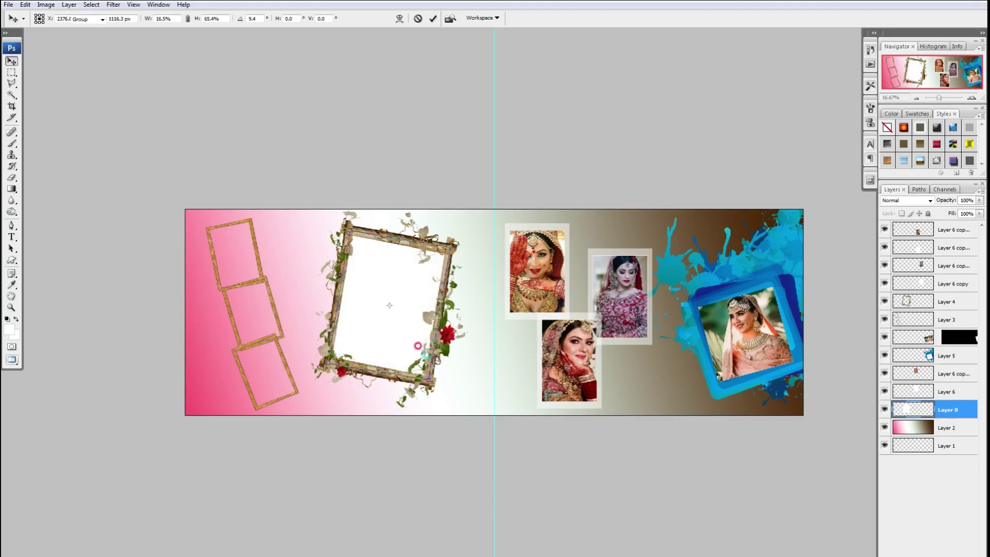
key(Return)
Copy the white box into the top small frame of the left strip, tilted to match
drag(404, 302, 261, 297)
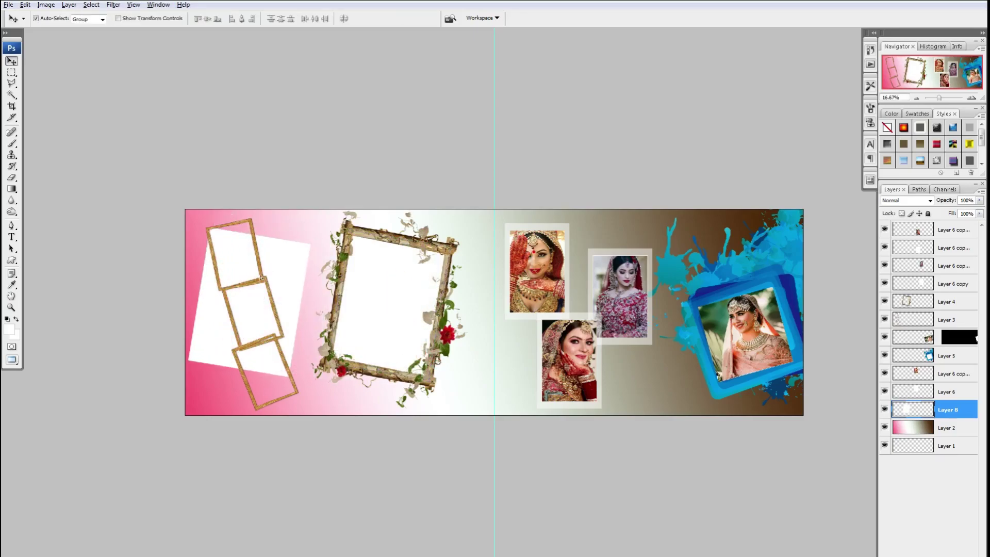
key(ctrl+t)
mouse_move(308, 344)
mouse_down()
mouse_move(312, 355)
mouse_move(239, 303)
mouse_move(253, 260)
mouse_move(266, 280)
mouse_up()
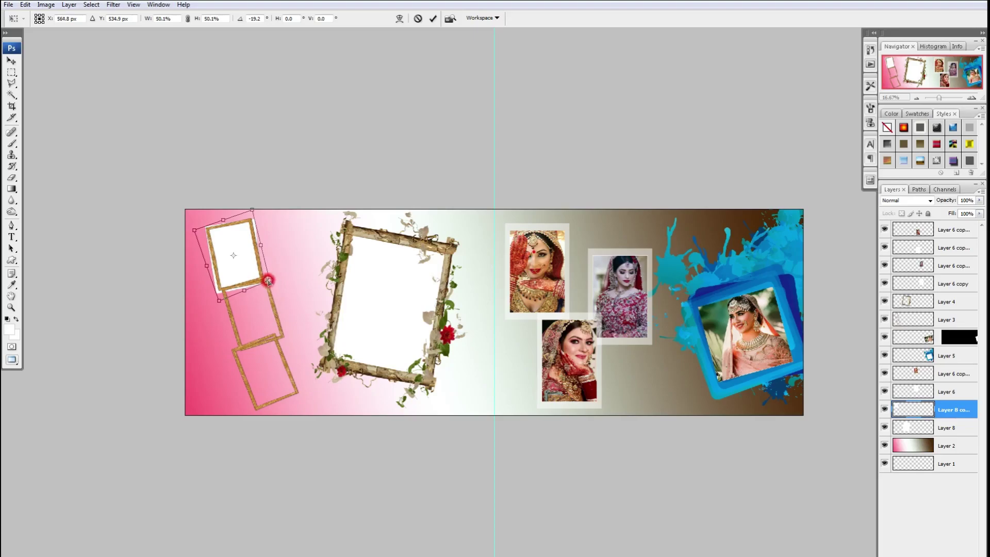
drag(219, 304, 222, 299)
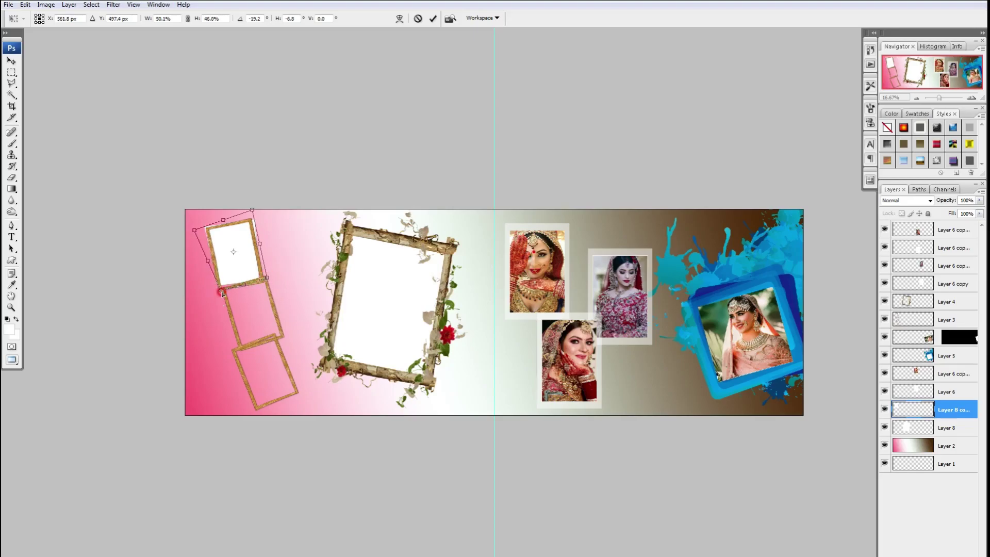
drag(192, 230, 198, 232)
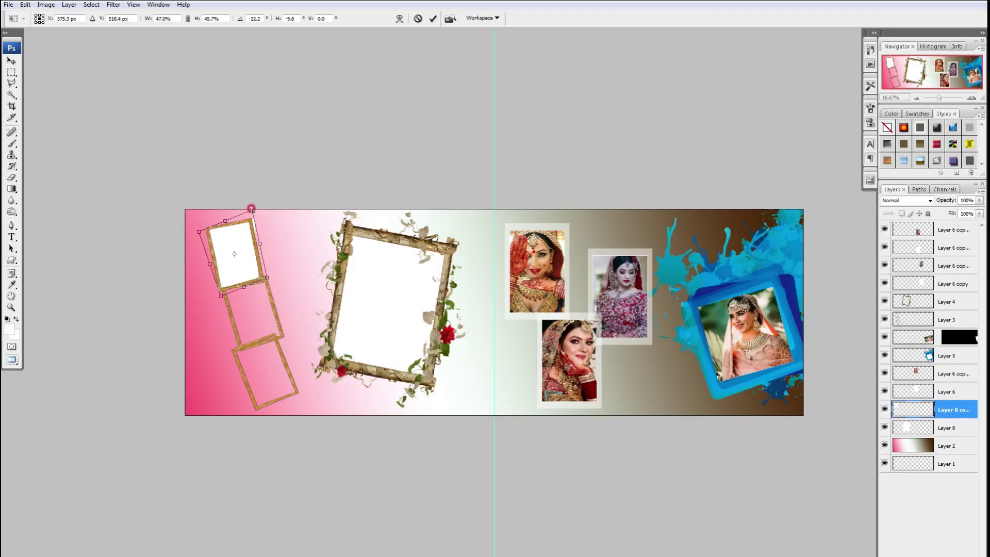
drag(251, 209, 248, 214)
key(Return)
Copy the white fill into the middle and bottom small frames of the left strip
mouse_move(232, 261)
mouse_down()
mouse_move(243, 304)
mouse_move(290, 293)
mouse_up()
key(ctrl+t)
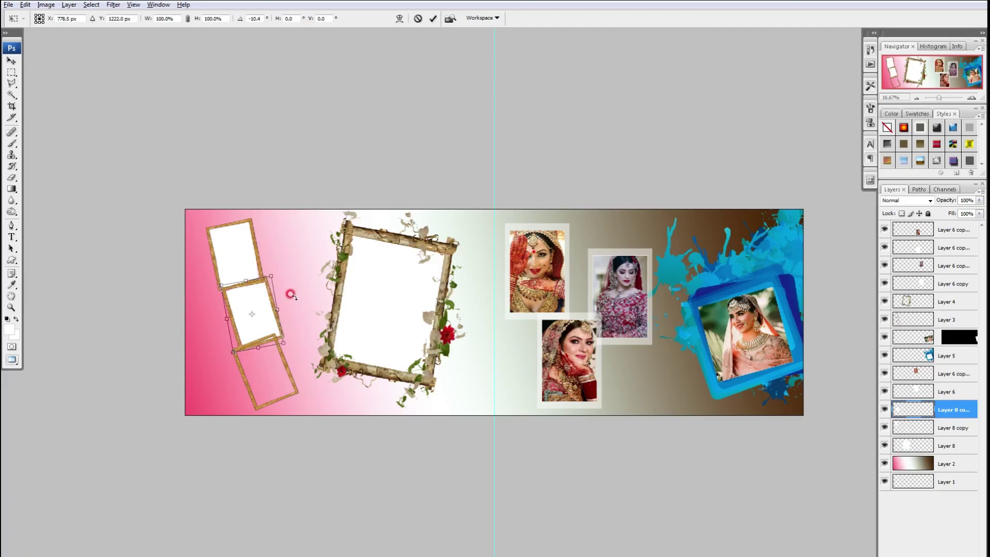
key(Return)
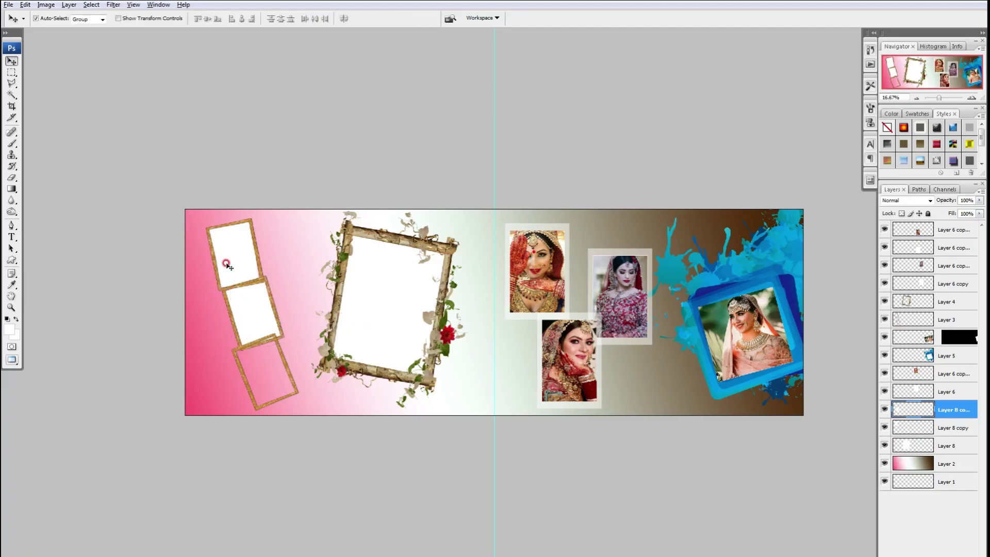
mouse_move(227, 264)
mouse_down()
mouse_move(255, 379)
mouse_move(291, 345)
mouse_up()
key(ctrl+t)
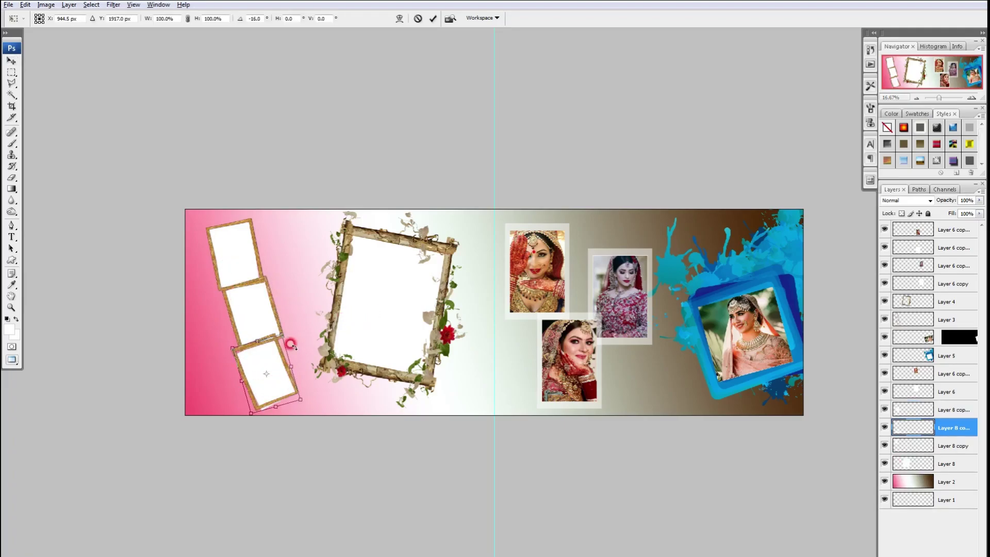
drag(280, 382, 279, 379)
key(Return)
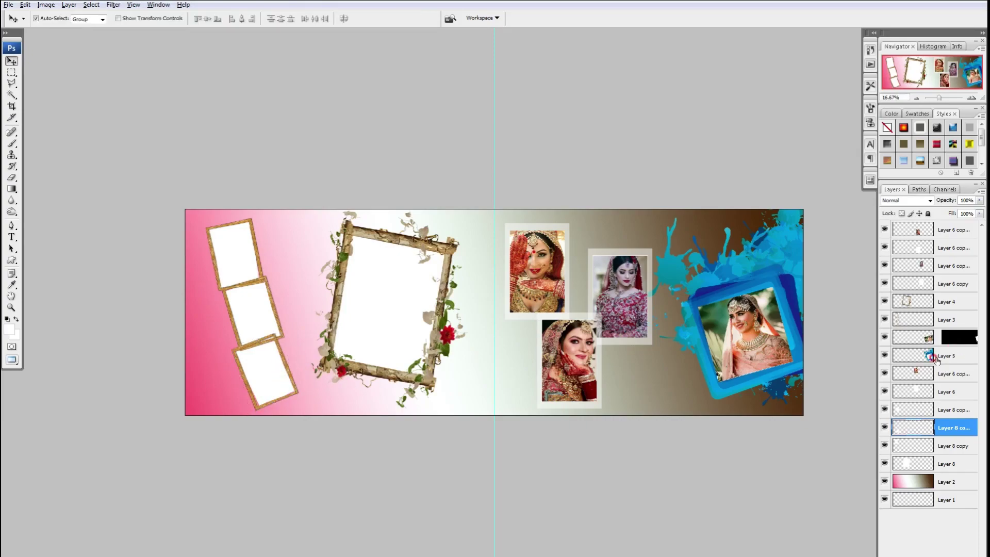
Paste the long-braided bride photo into the large central frame, fitted to the opening
click(530, 539)
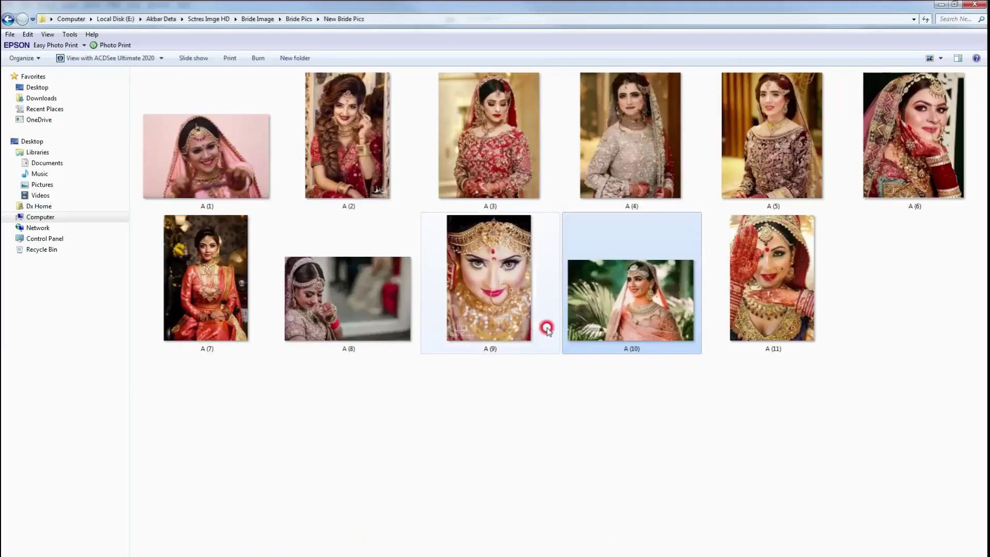
mouse_move(349, 135)
mouse_down()
mouse_move(165, 425)
mouse_move(350, 376)
mouse_up()
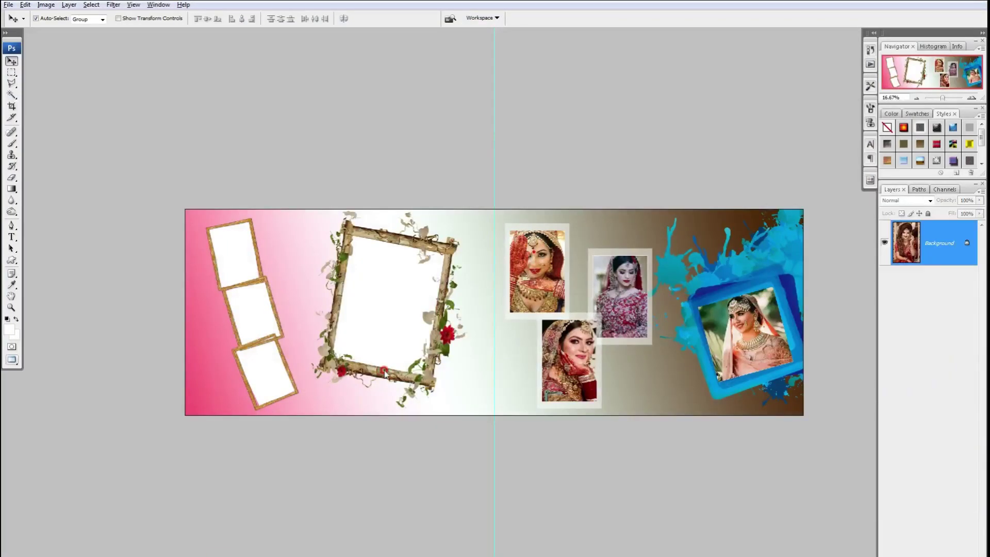
click(459, 314)
key(ctrl+shift+v)
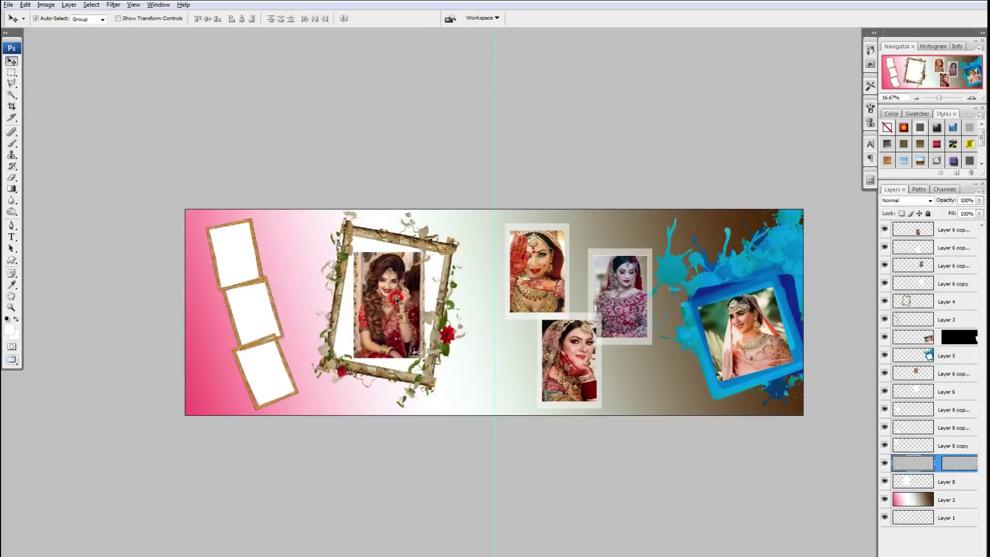
key(ctrl+t)
key(Return)
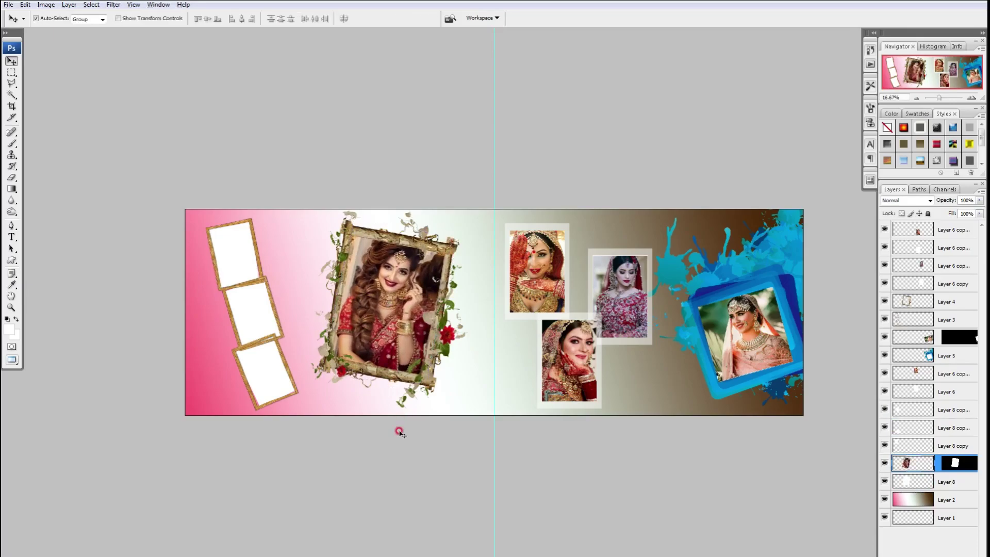
Bring in bride photo A (8) from the photos folder and return to the album
click(536, 536)
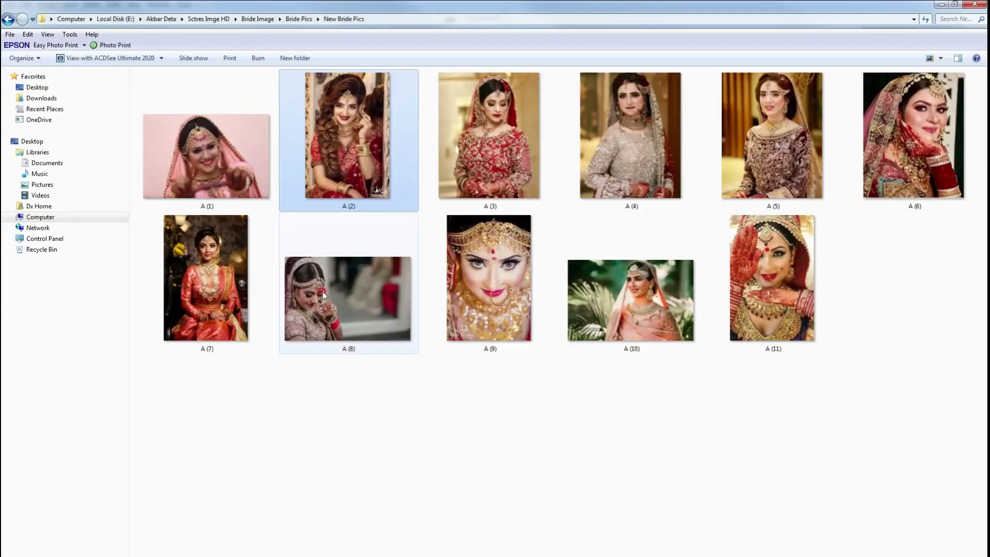
click(348, 299)
key(alt+Tab)
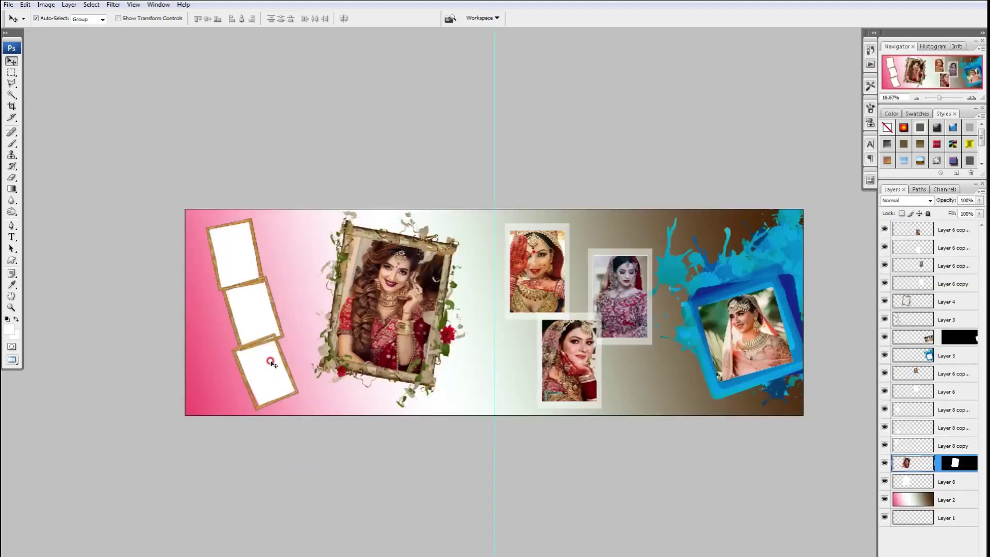
click(821, 365)
Paste photo A (8) into the top small frame, enlarged to about 109%
drag(896, 444, 892, 451)
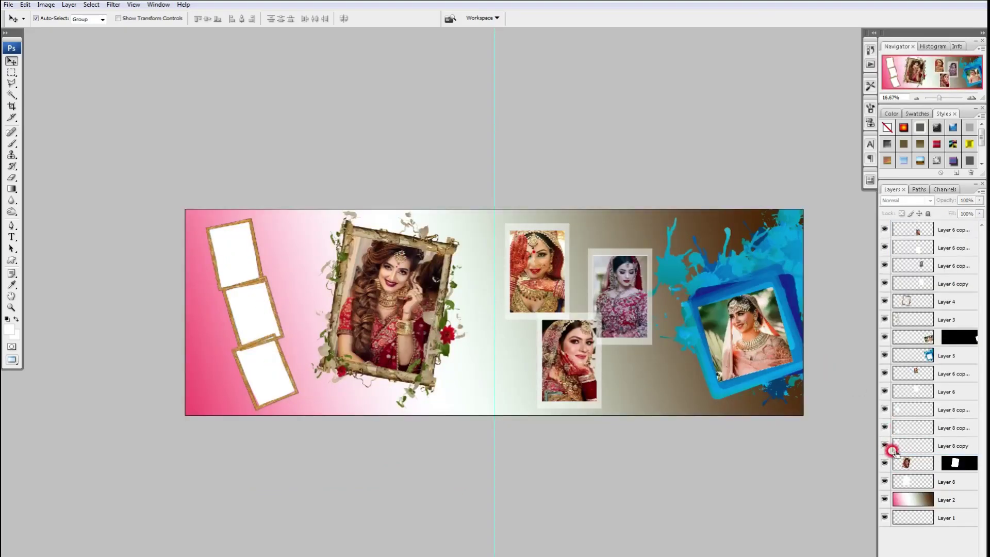
ctrl+click(908, 445)
key(ctrl+shift+v)
key(ctrl+t)
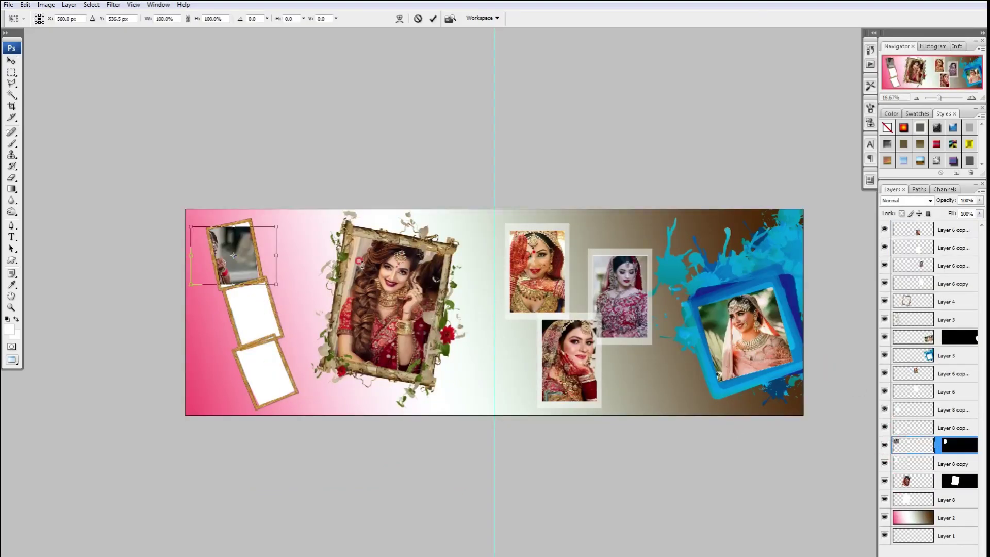
mouse_move(272, 221)
mouse_down()
mouse_move(271, 210)
mouse_move(290, 225)
mouse_up()
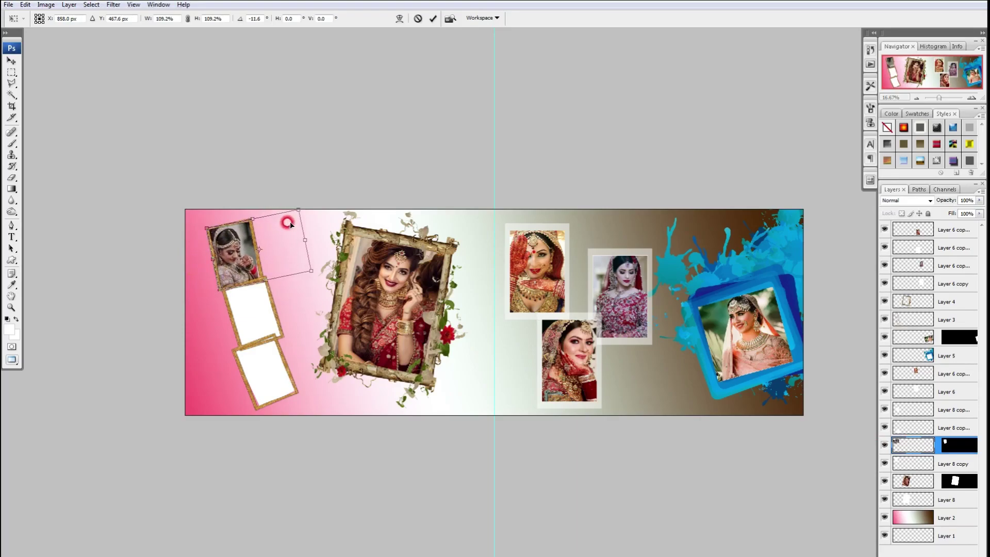
key(Return)
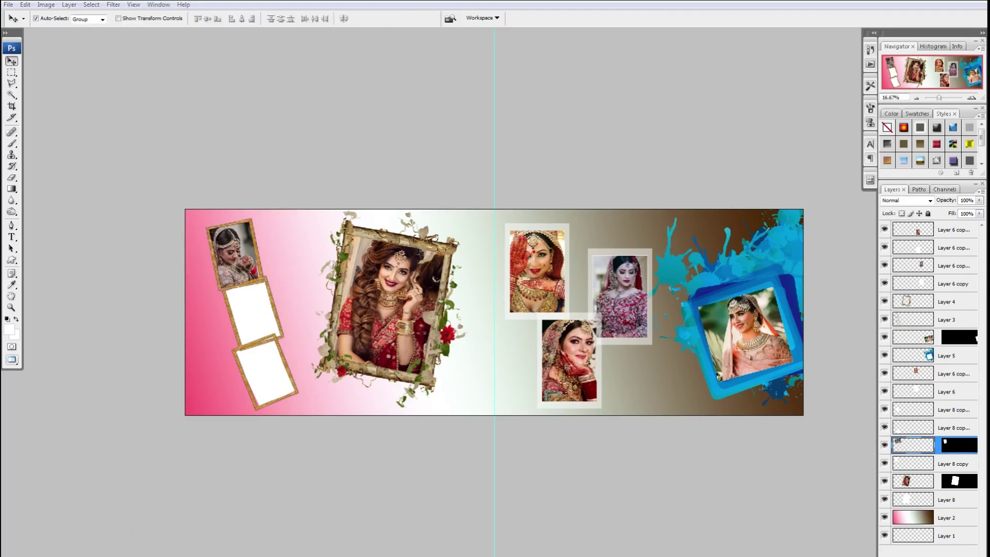
Paste orange-dress photo A (7) into the middle frame and merge both photos into their frames
click(567, 508)
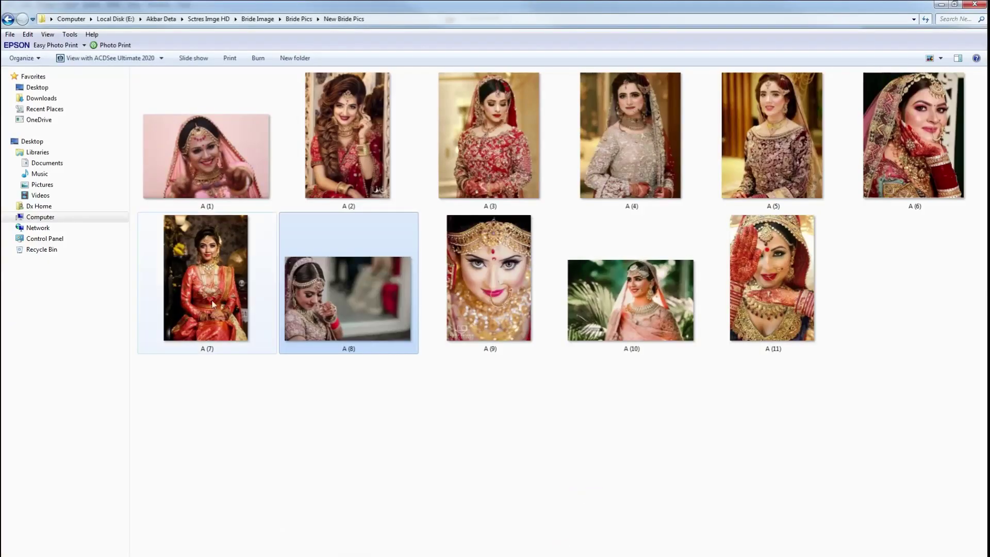
drag(186, 326, 498, 404)
key(ctrl+Tab)
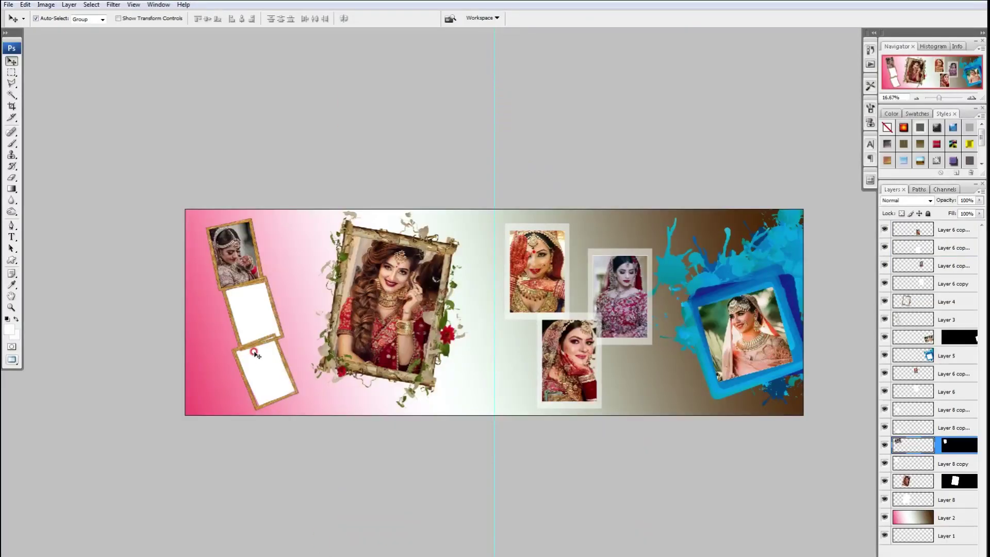
ctrl+click(897, 410)
key(ctrl+shift+v)
key(ctrl+t)
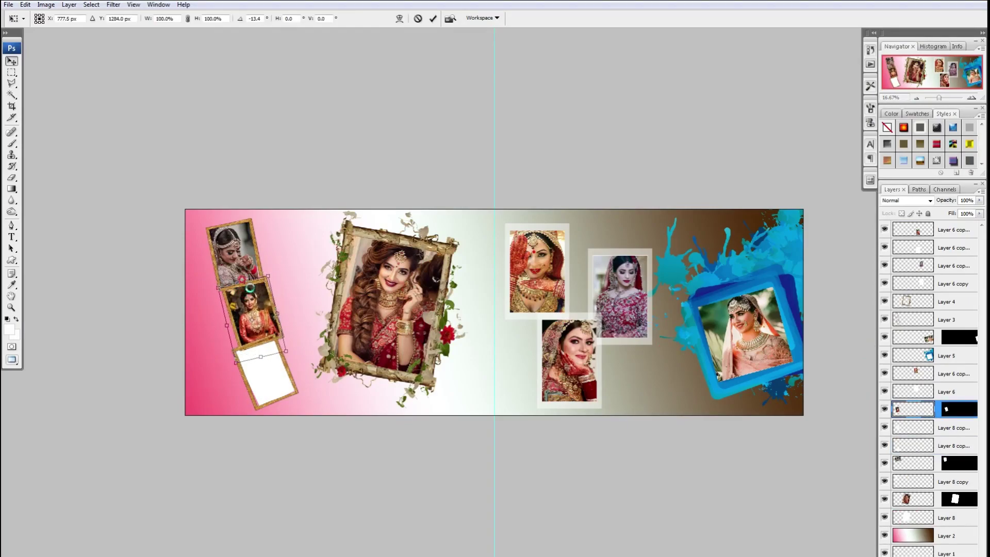
key(Return)
key(ctrl+e)
click(240, 253)
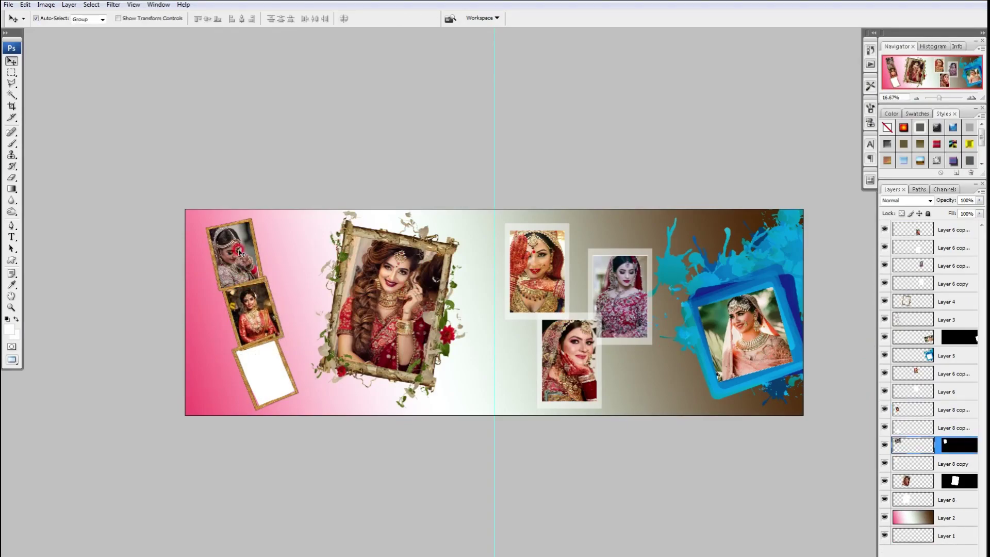
key(ctrl+e)
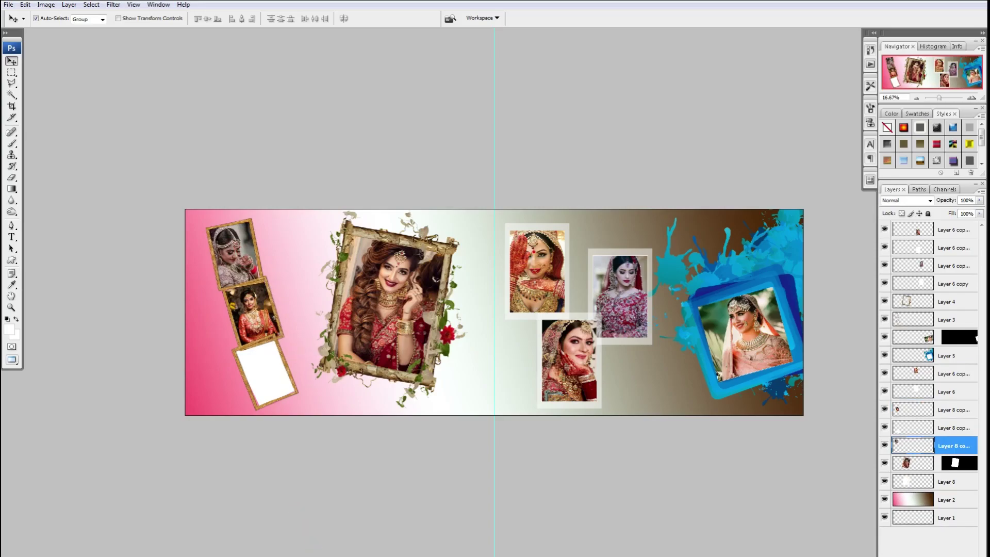
Pick close-up portrait A (9) and rotate the bottom small frame about 3.7°
click(567, 521)
key(Right)
key(Right)
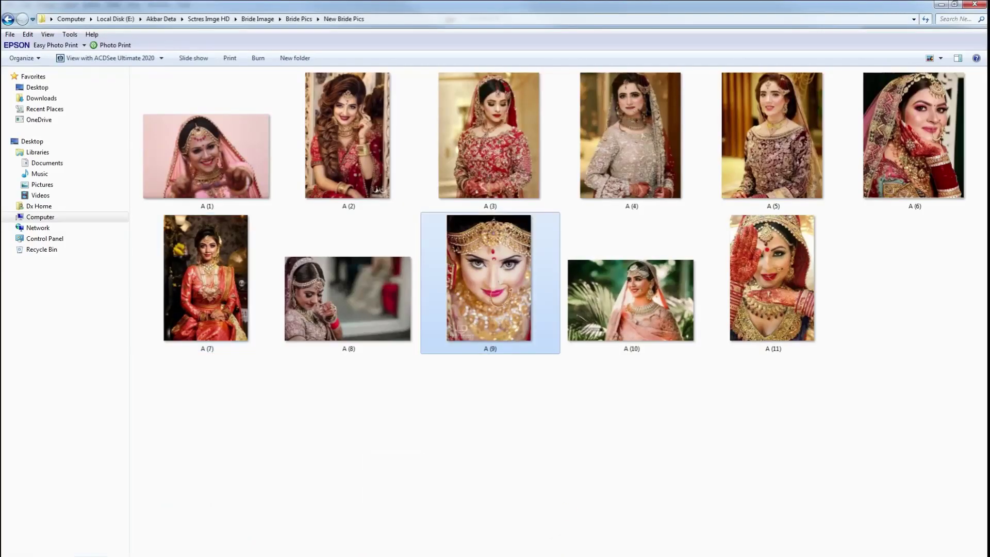
key(alt+Tab)
click(470, 434)
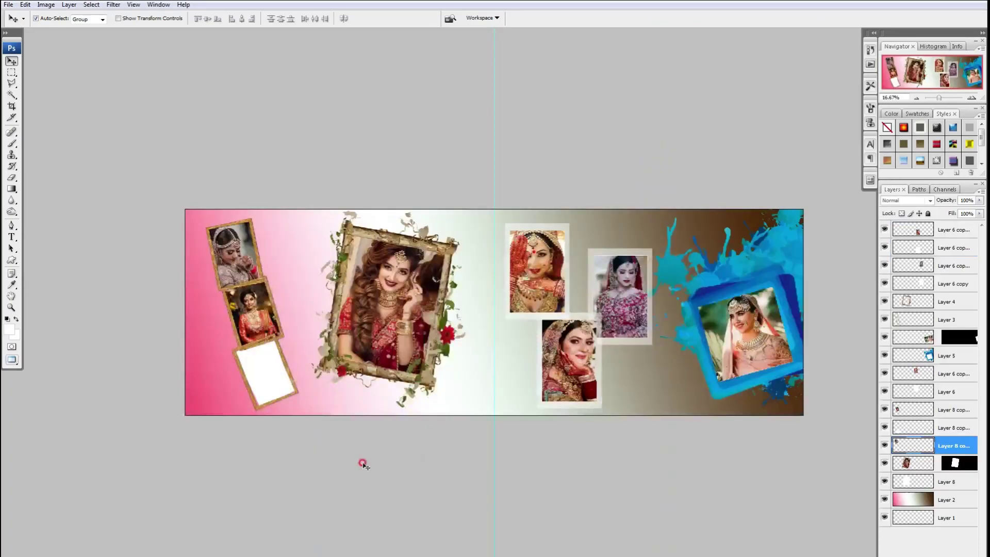
click(601, 396)
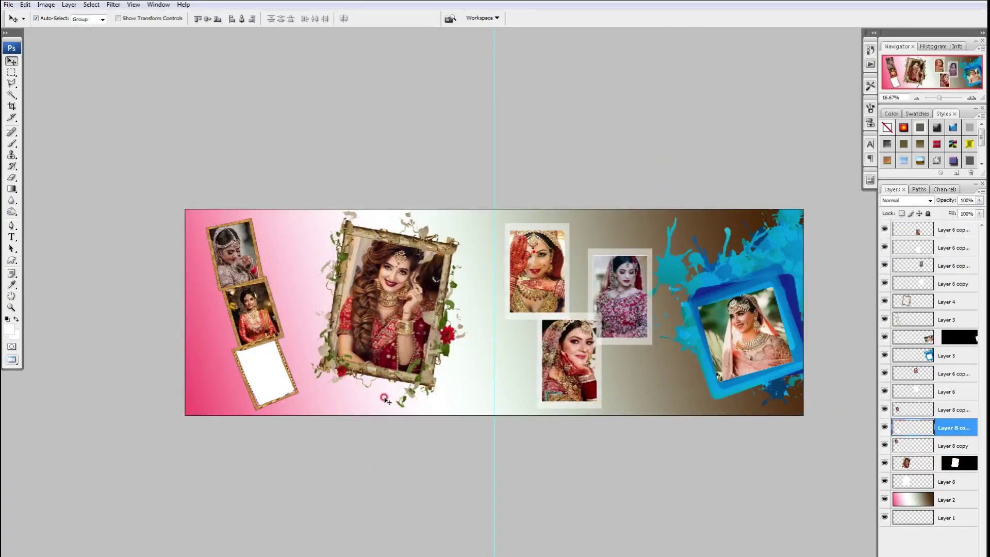
key(ctrl+t)
drag(321, 356, 324, 363)
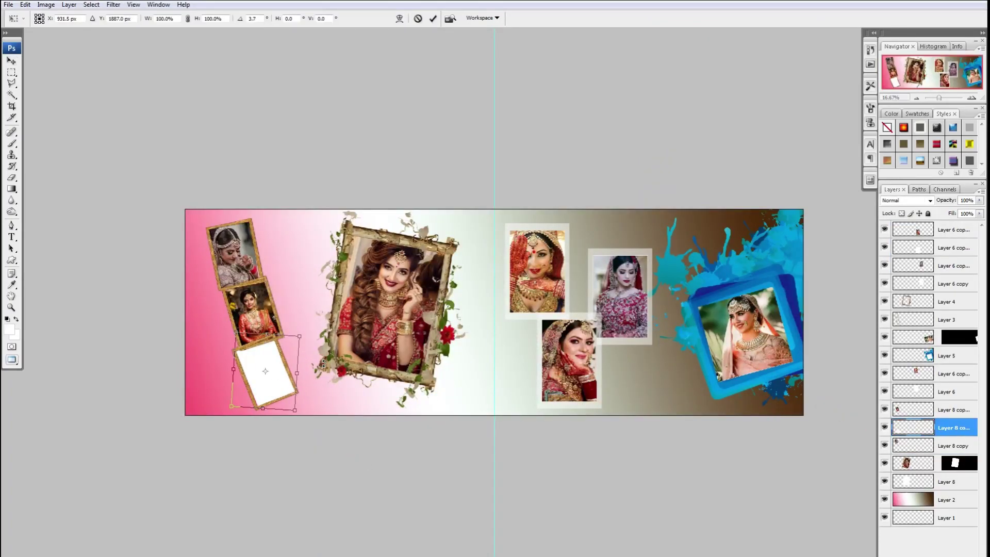
key(Return)
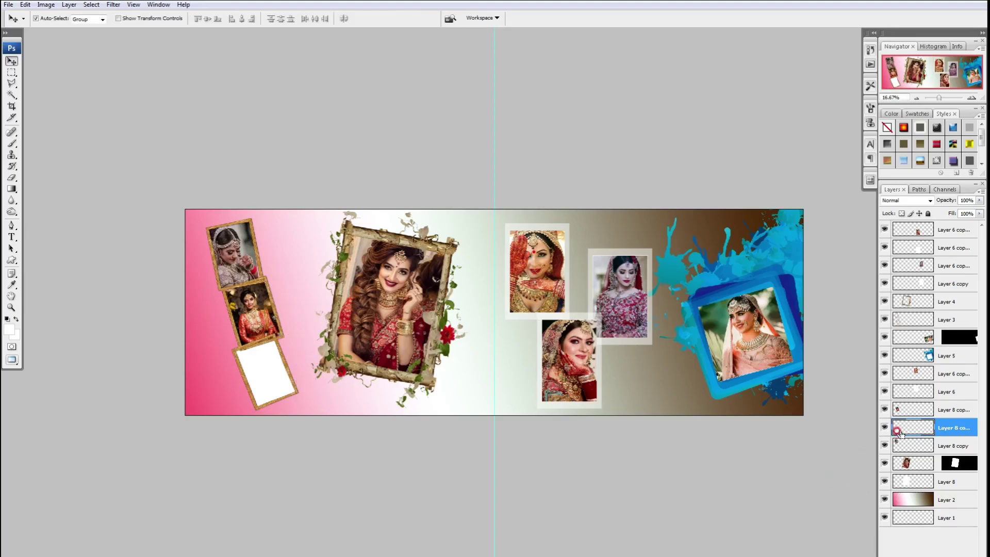
Paste the close-up portrait into the bottom frame, rotated to match its tilt
ctrl+click(898, 431)
key(ctrl+shift+v)
key(ctrl+t)
mouse_move(337, 218)
mouse_down()
mouse_move(327, 199)
mouse_move(294, 195)
mouse_move(264, 345)
mouse_move(305, 341)
mouse_up()
key(Return)
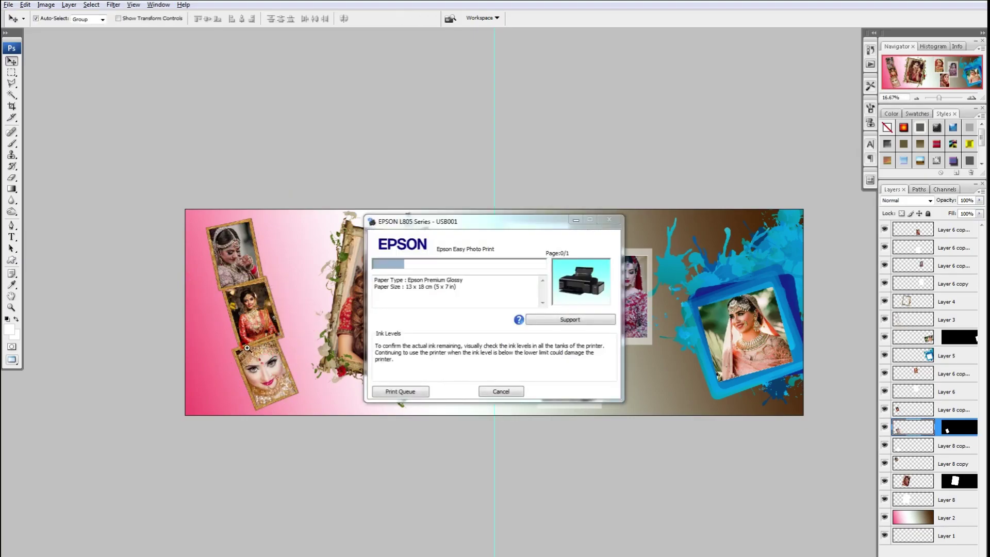
Cancel the Epson printer job window
scroll(273, 368, up, 1)
scroll(268, 379, up, 1)
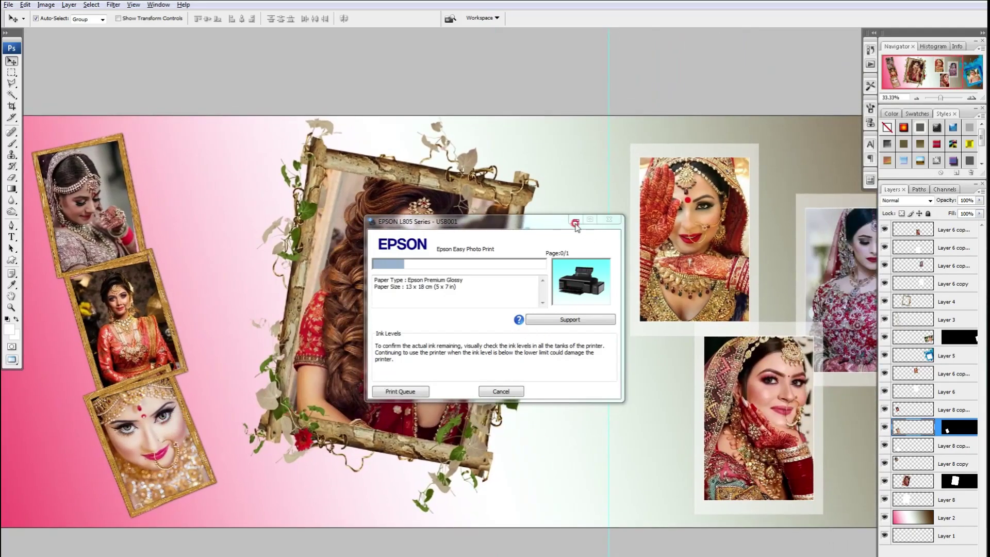
click(575, 223)
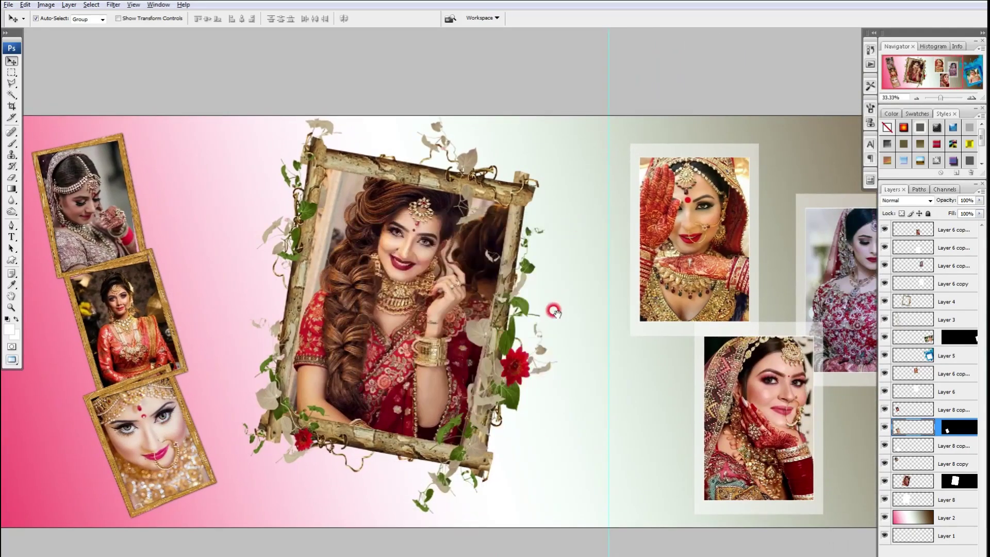
scroll(376, 276, down, 1)
scroll(388, 283, down, 1)
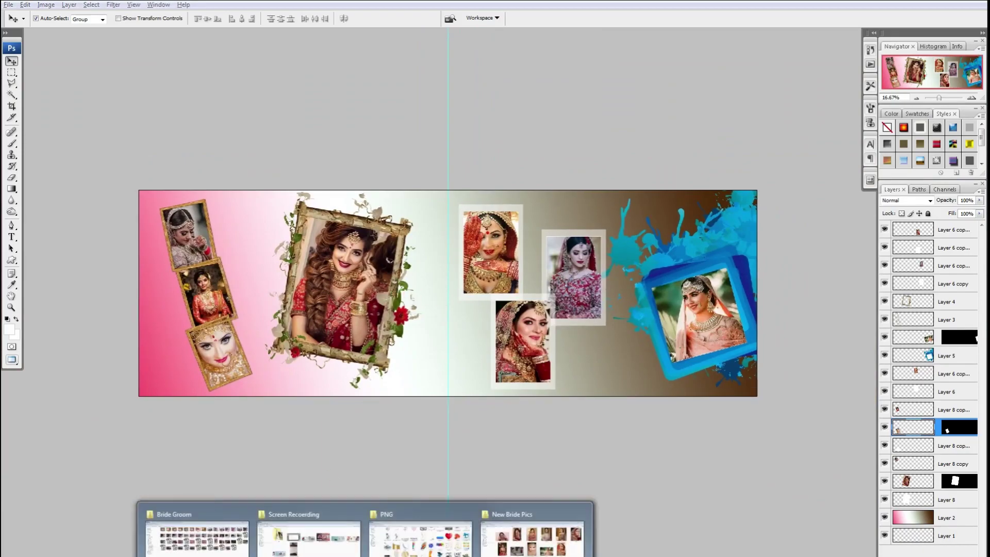
Place the 'Beautiful' graphic pngegg (41) at the lower right and add a Color Overlay effect
click(420, 533)
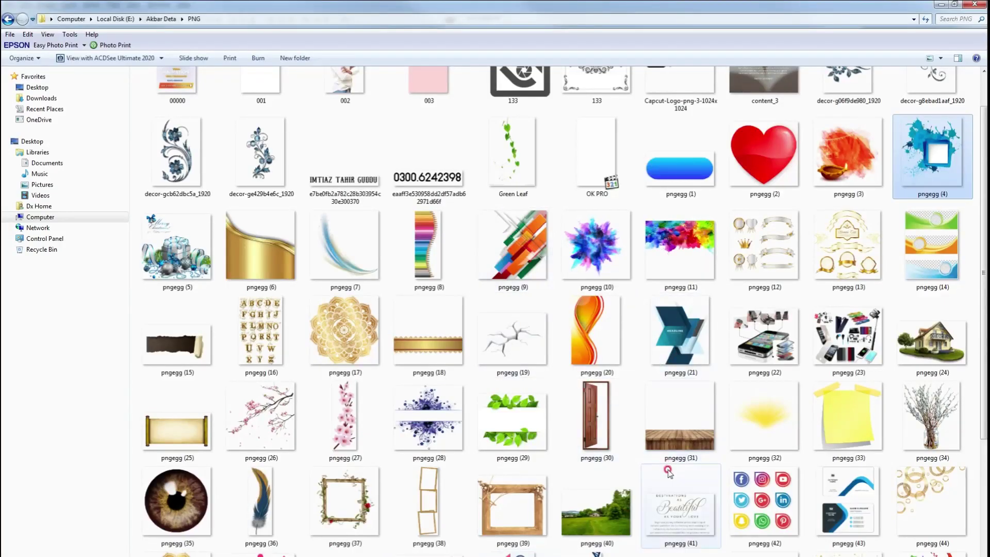
scroll(665, 427, down, 3)
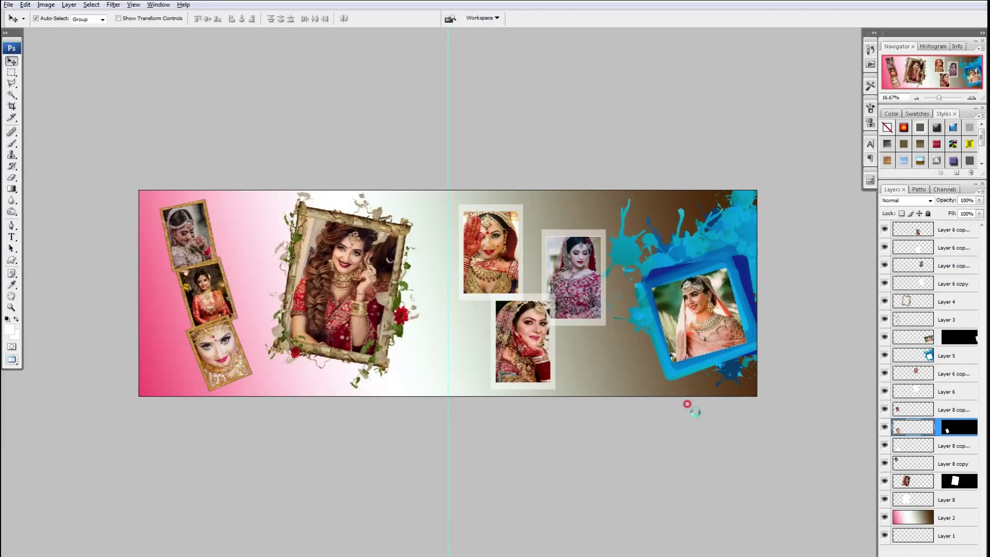
drag(140, 530, 546, 348)
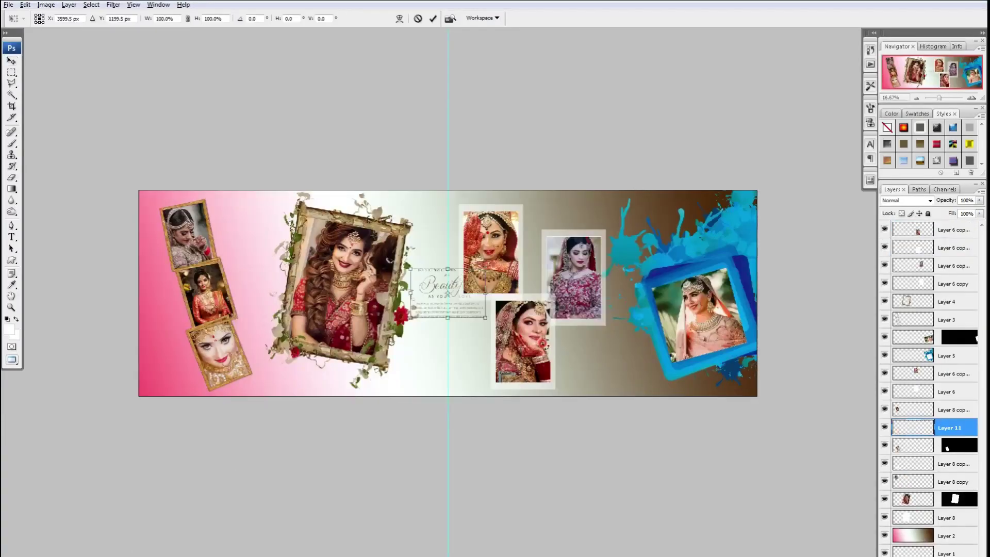
drag(473, 289, 620, 351)
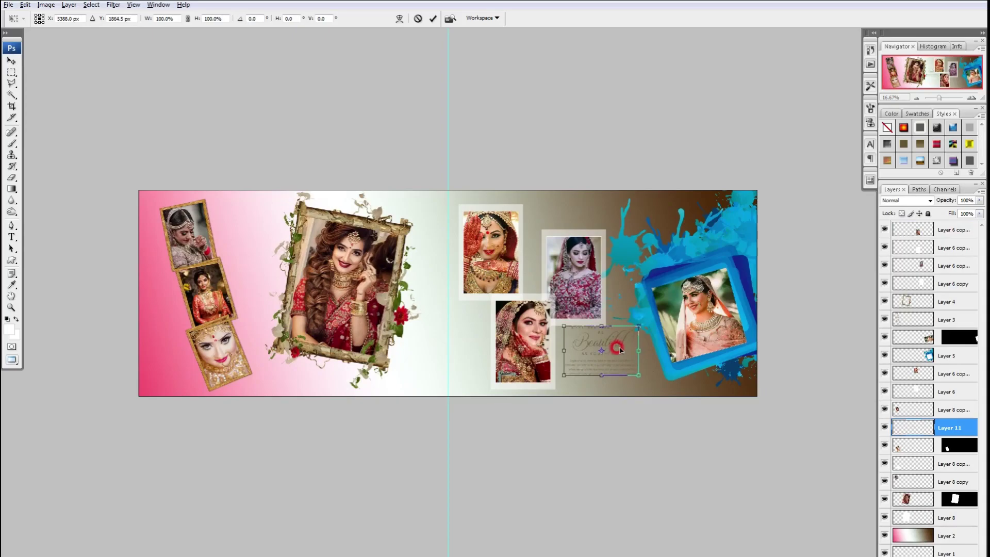
key(Return)
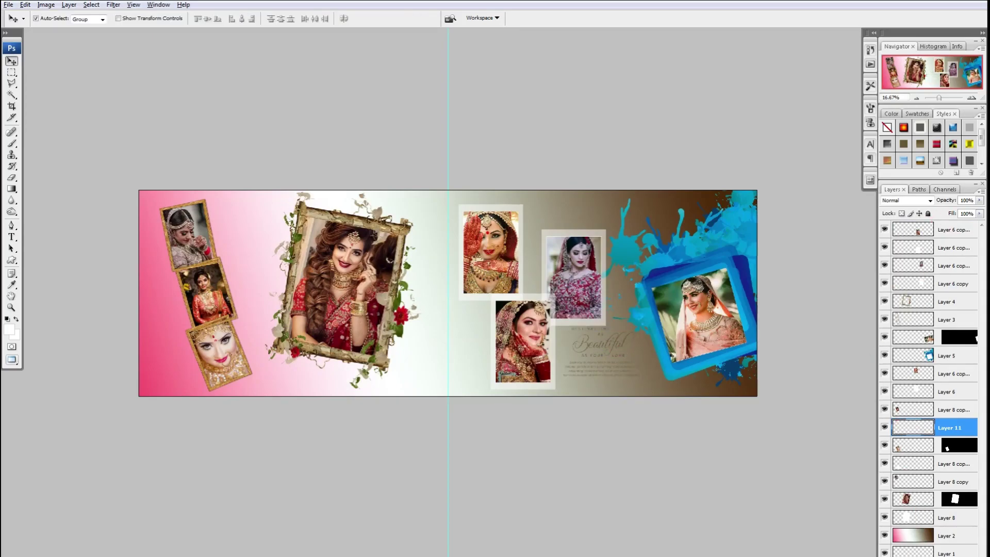
click(918, 554)
click(923, 536)
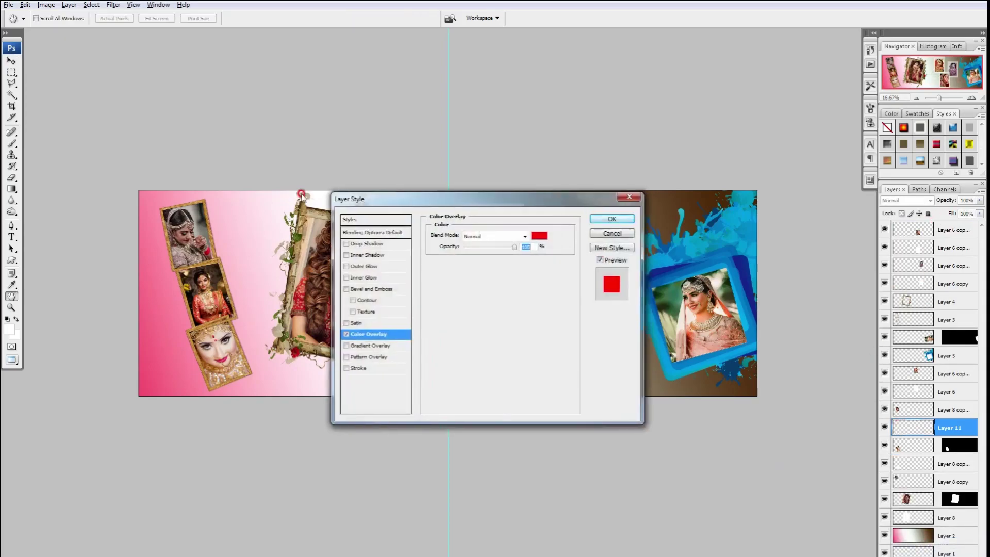
Set the text's Color Overlay to white
drag(341, 198, 44, 195)
click(242, 232)
click(361, 242)
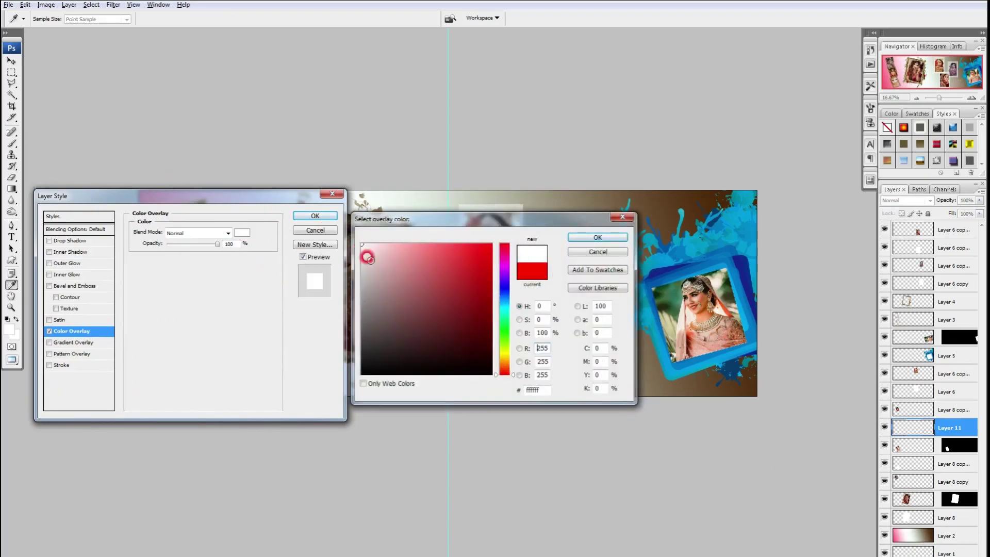
click(581, 234)
key(Return)
scroll(555, 336, up, 5)
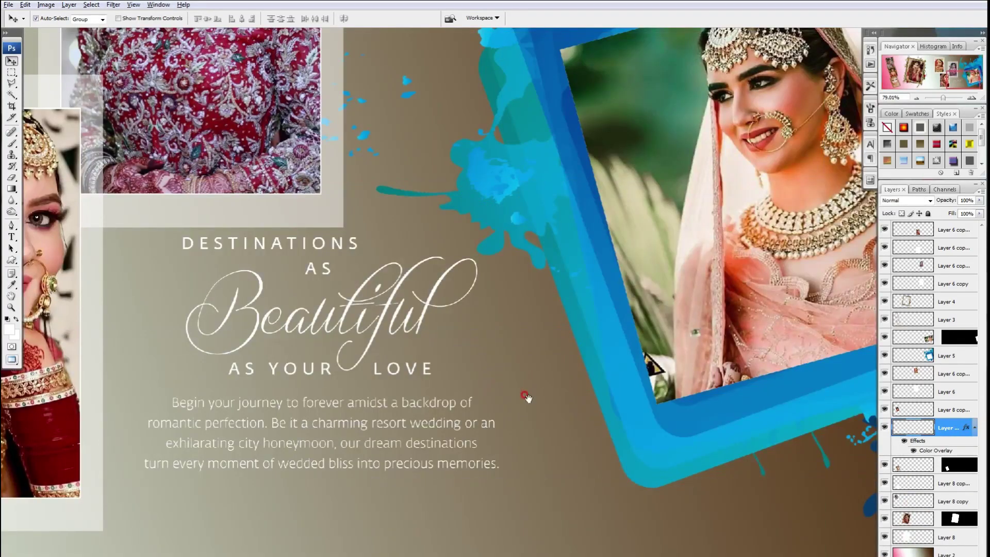
Enlarge the text block slightly and shift it a little lower
key(ctrl+t)
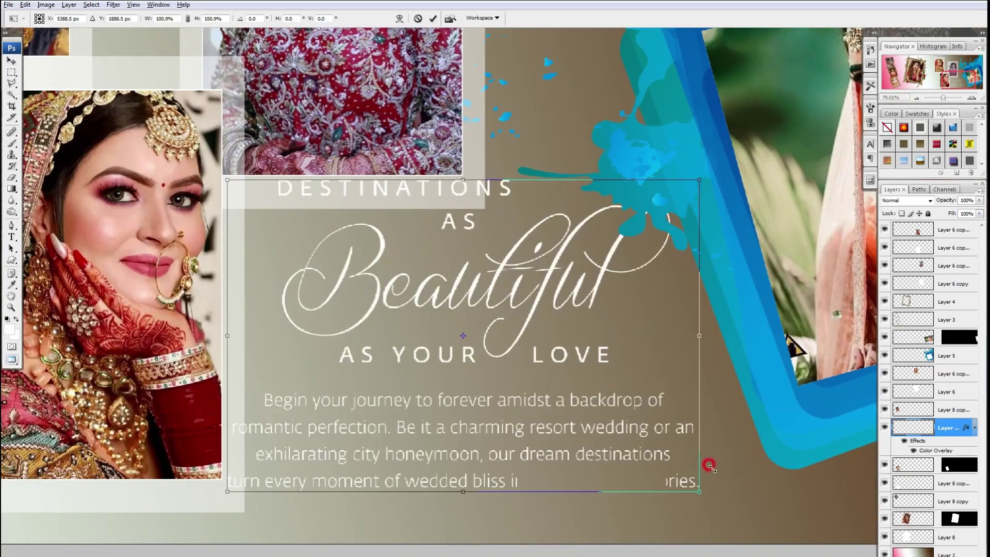
drag(638, 448, 689, 449)
drag(646, 338, 648, 407)
key(Return)
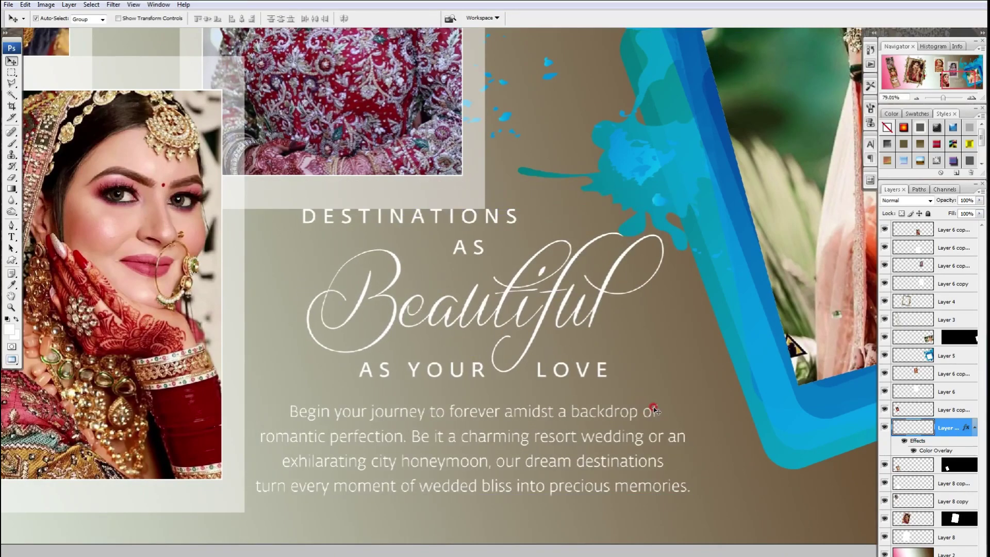
scroll(972, 141, down, 2)
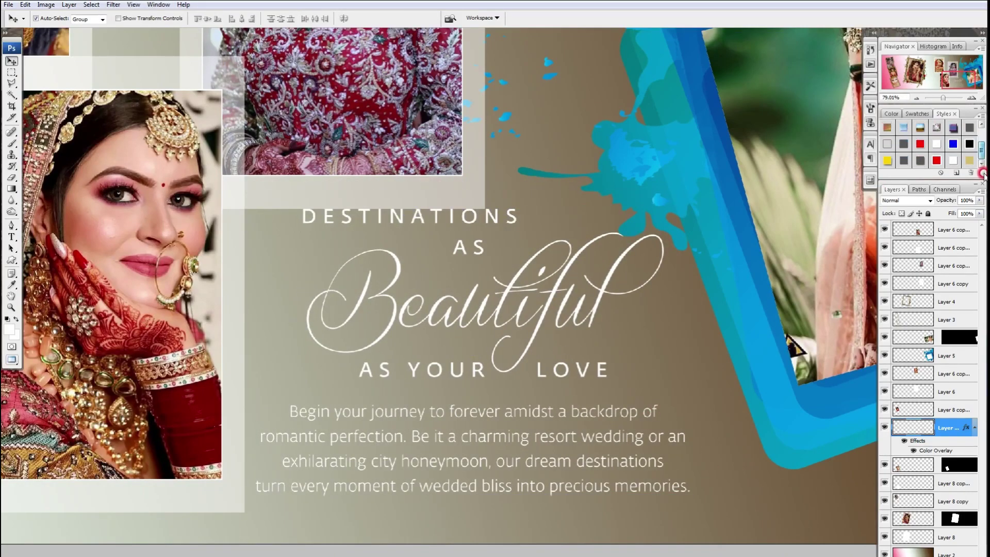
Give the script text a Drop Shadow effect, then zoom out to view the spread
click(922, 159)
key(ctrl+z)
click(900, 554)
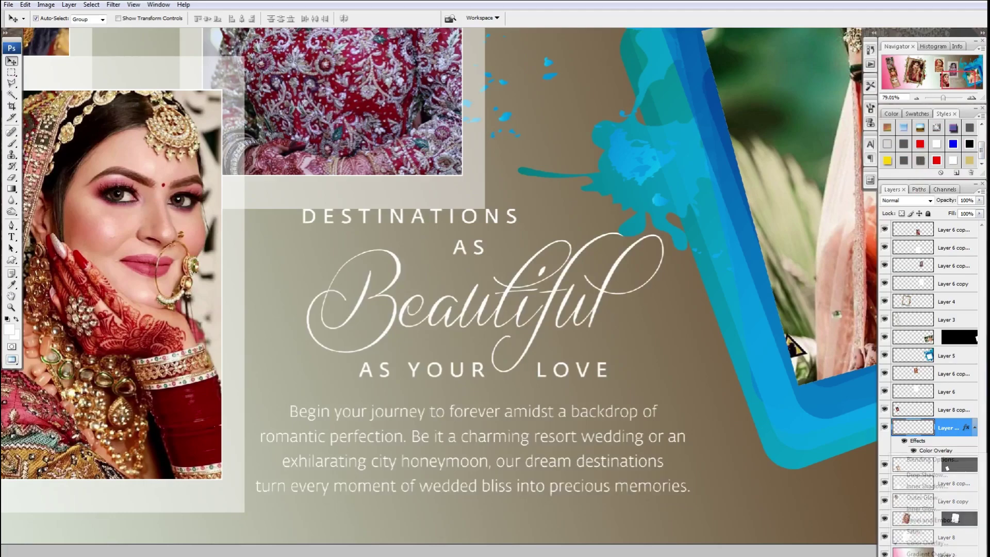
click(920, 475)
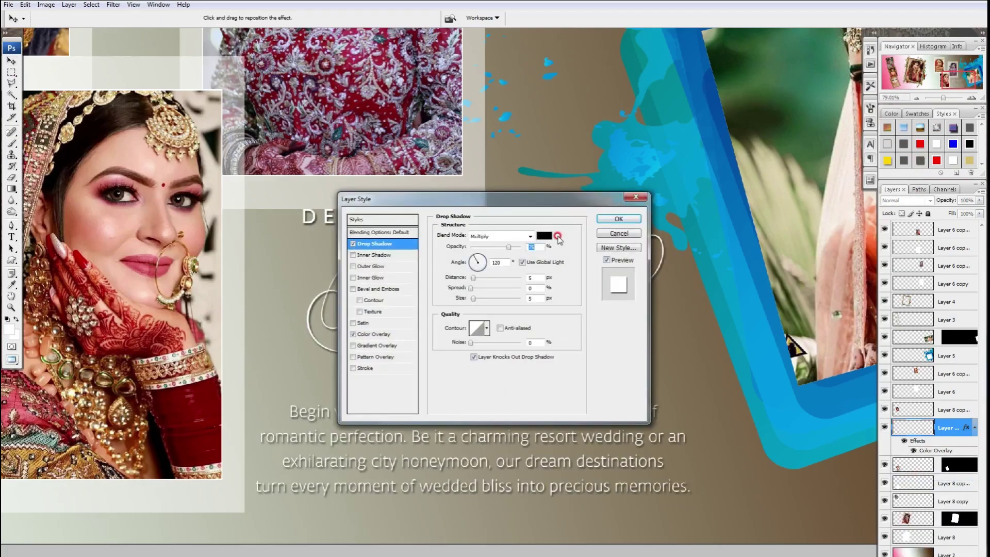
key(Return)
key(ctrl+minus)
key(ctrl+minus)
key(ctrl+minus)
key(ctrl+minus)
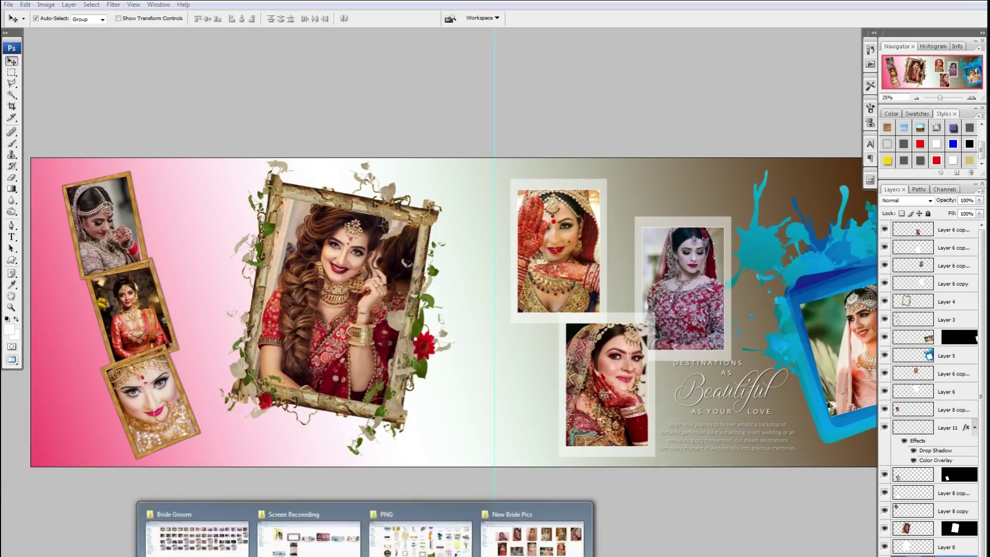
Draw a feathered rectangular selection over the left-centre area of the spread
click(531, 546)
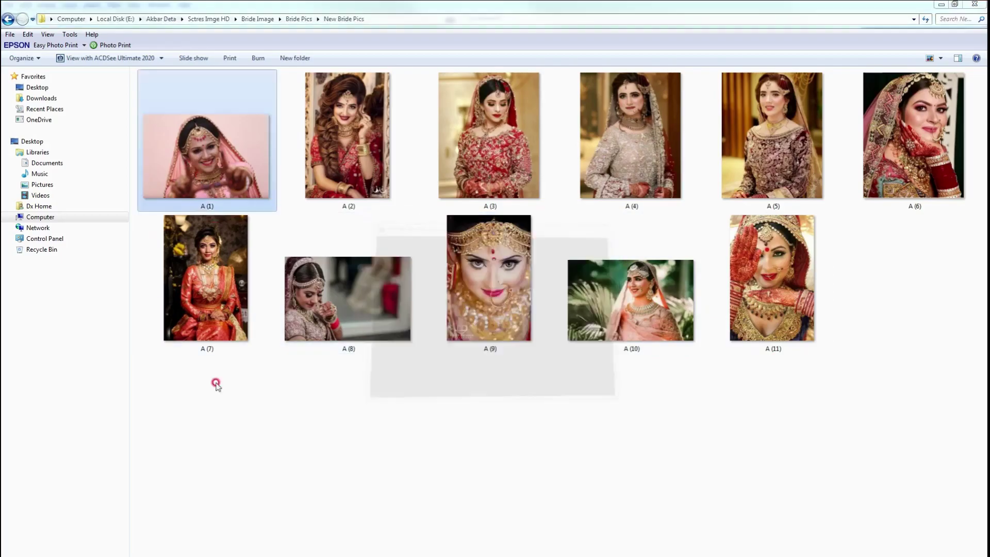
click(131, 546)
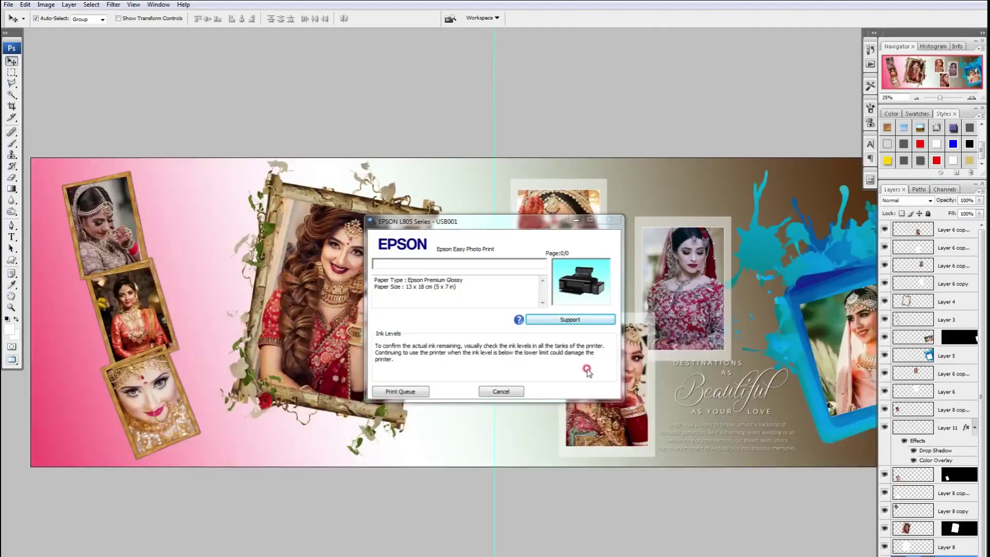
click(565, 221)
key(m)
drag(305, 244, 448, 266)
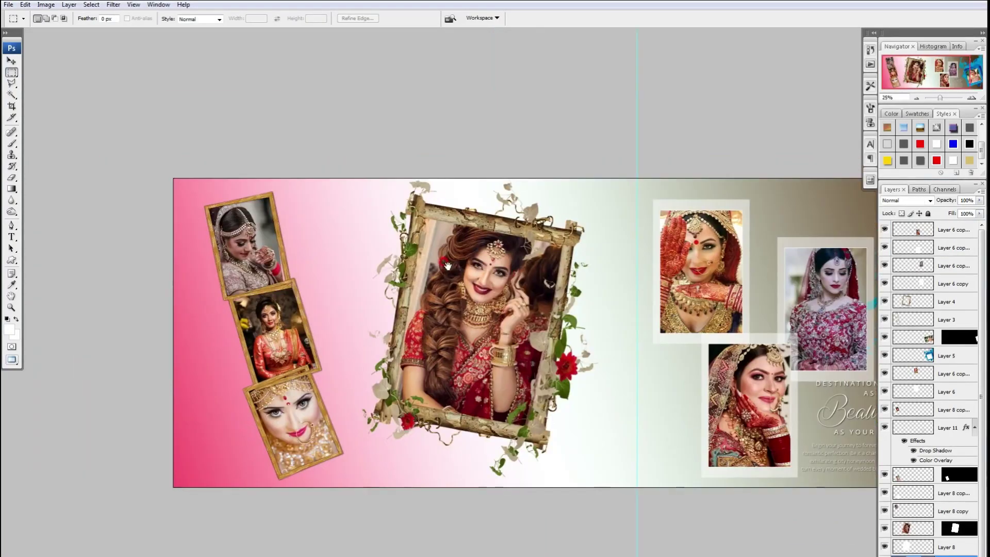
drag(267, 175, 638, 480)
key(ctrl+alt+d)
key(Return)
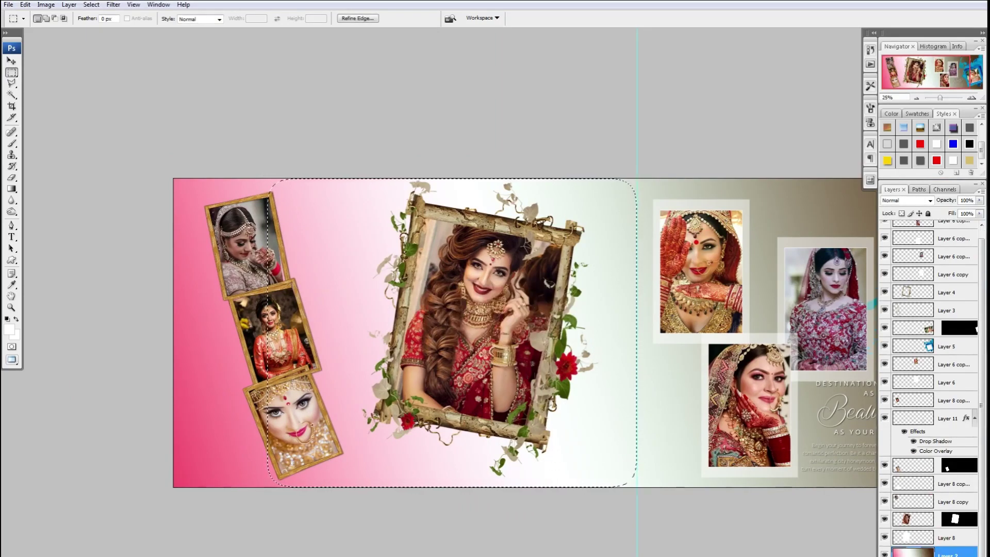
Paste the bride portrait into the selection, enlarged and tilted across the left half
key(ctrl+shift+v)
key(ctrl+t)
drag(534, 279, 702, 89)
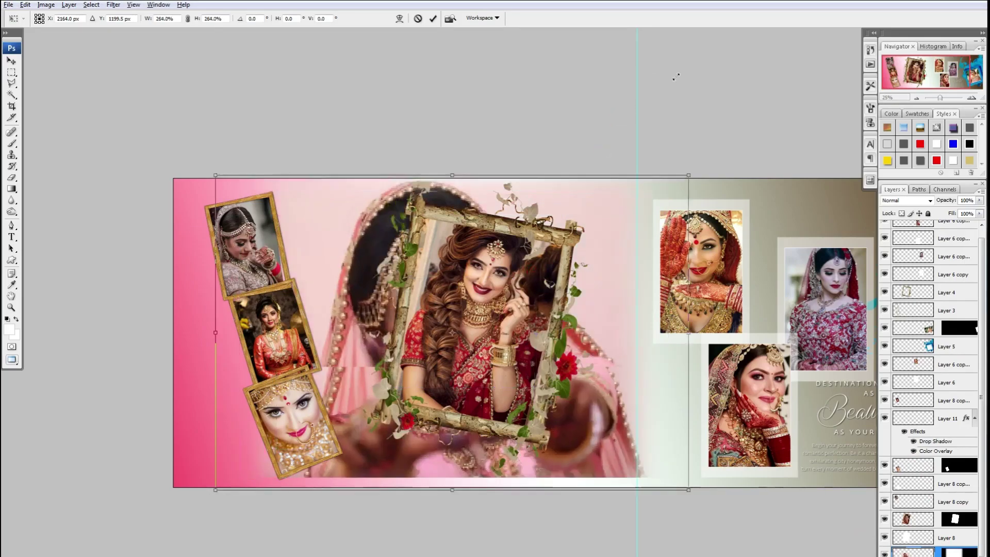
drag(721, 220, 708, 168)
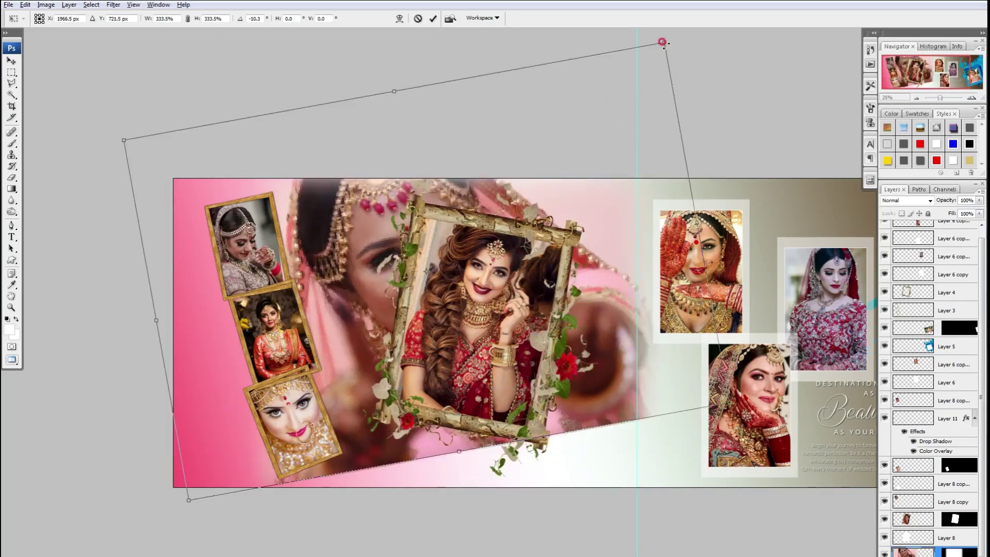
mouse_move(663, 42)
mouse_down()
mouse_move(480, 317)
mouse_move(544, 394)
mouse_up()
key(Return)
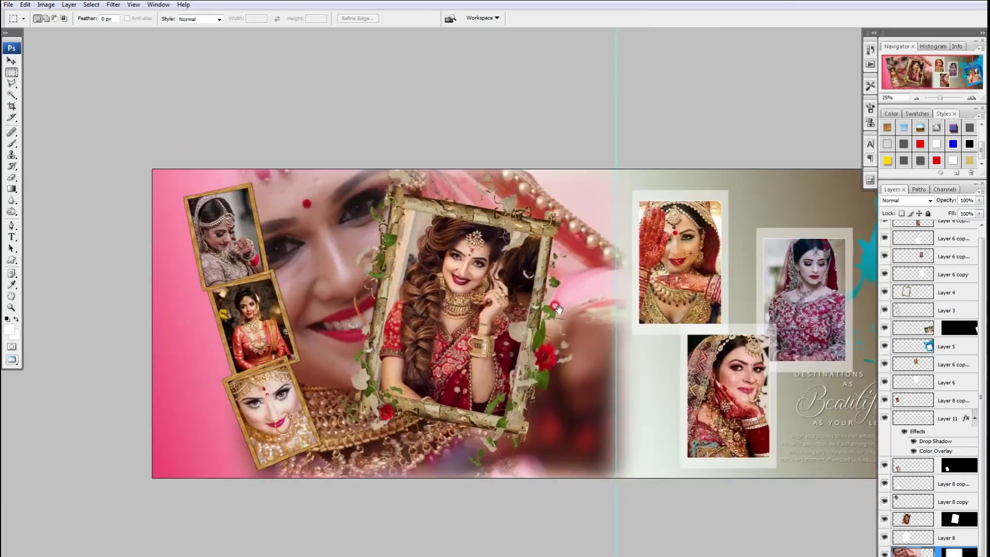
Set the portrait to Luminosity blending at 50% opacity
key(shift+alt+y)
key(5)
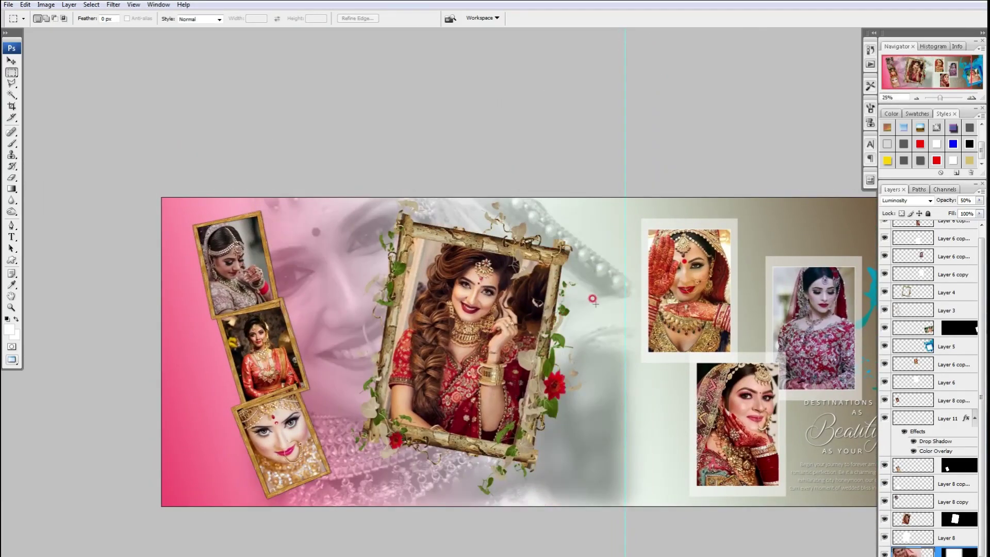
key(v)
scroll(593, 312, right, 3)
scroll(567, 315, right, 2)
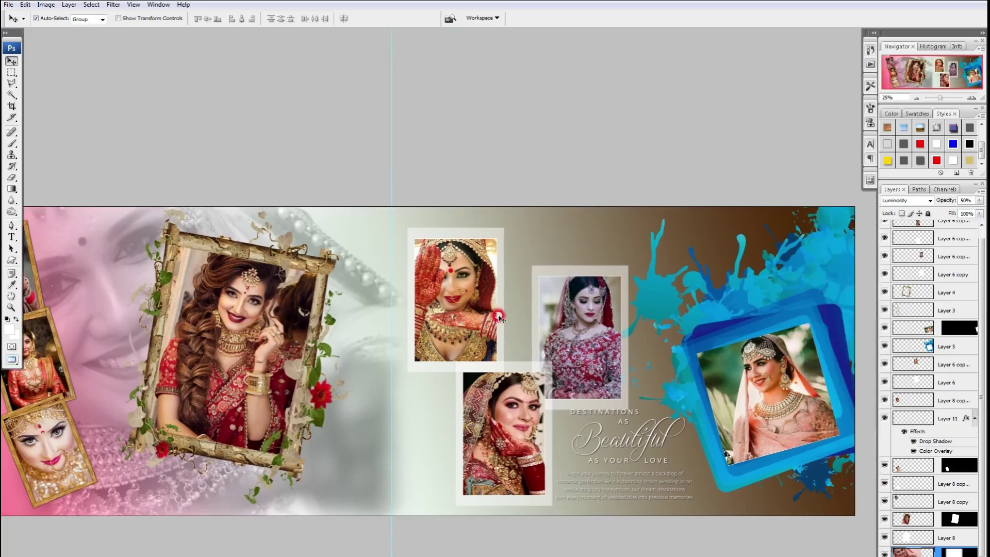
key(ctrl+minus)
key(ctrl+minus)
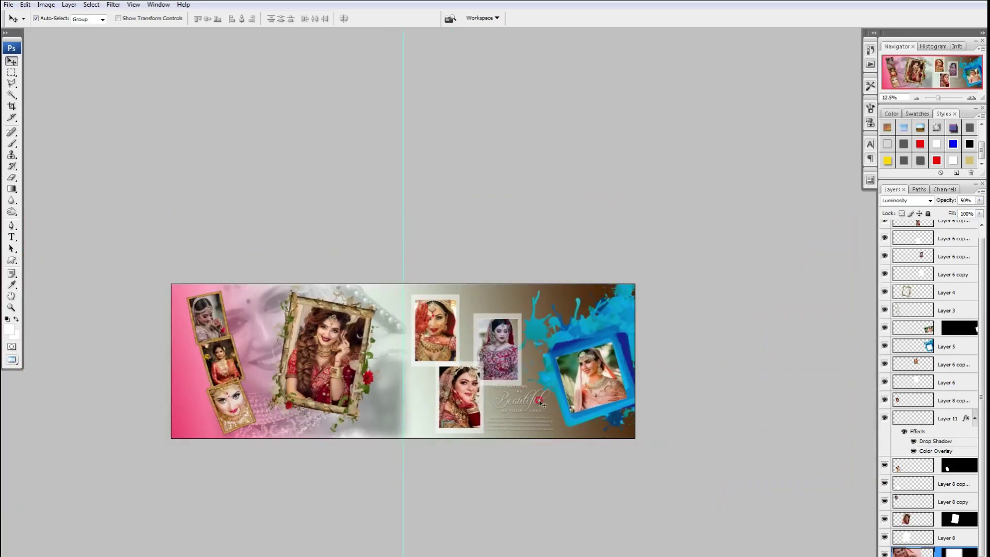
Hide all panels to preview the finished album spread full screen
key(Tab)
scroll(453, 315, up, 1)
mouse_move(457, 320)
mouse_down()
mouse_move(531, 267)
mouse_move(524, 290)
mouse_up()
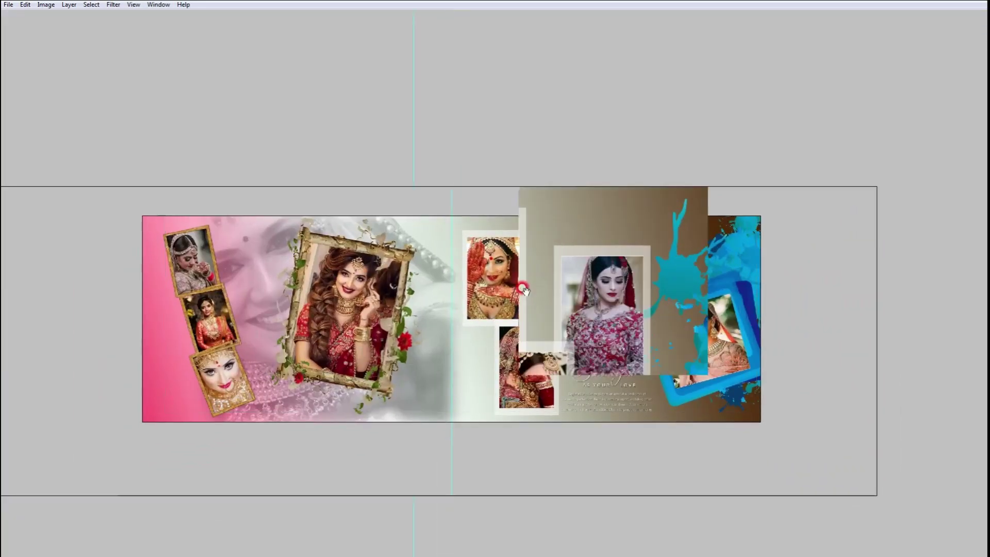